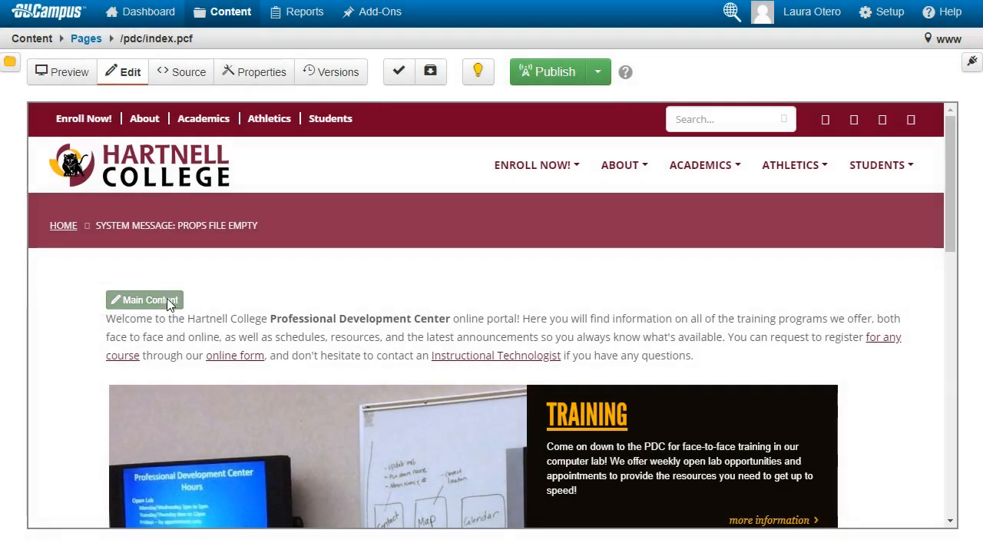
Add the line "Here is a change!" at the top of the page's main content and save the edit
click(176, 299)
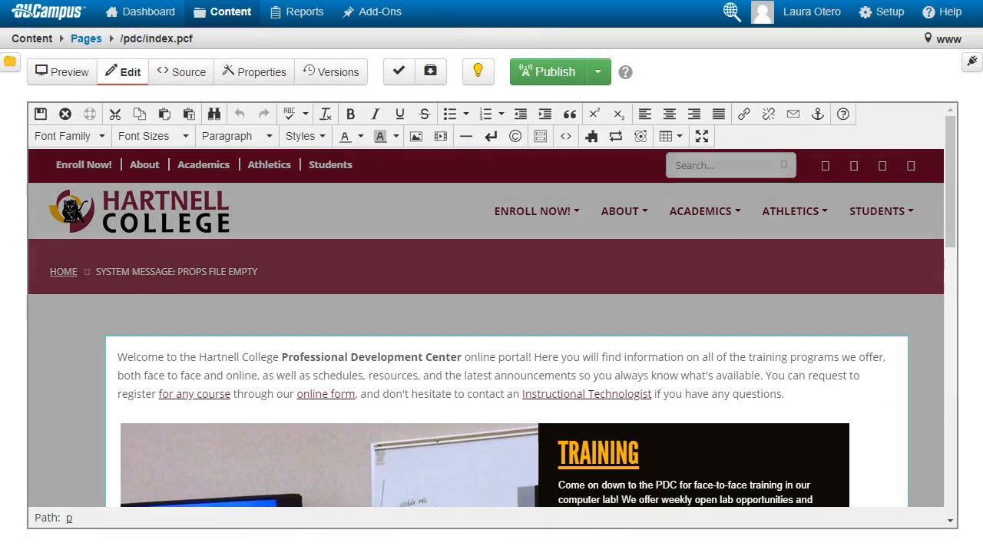
text(Here is a)
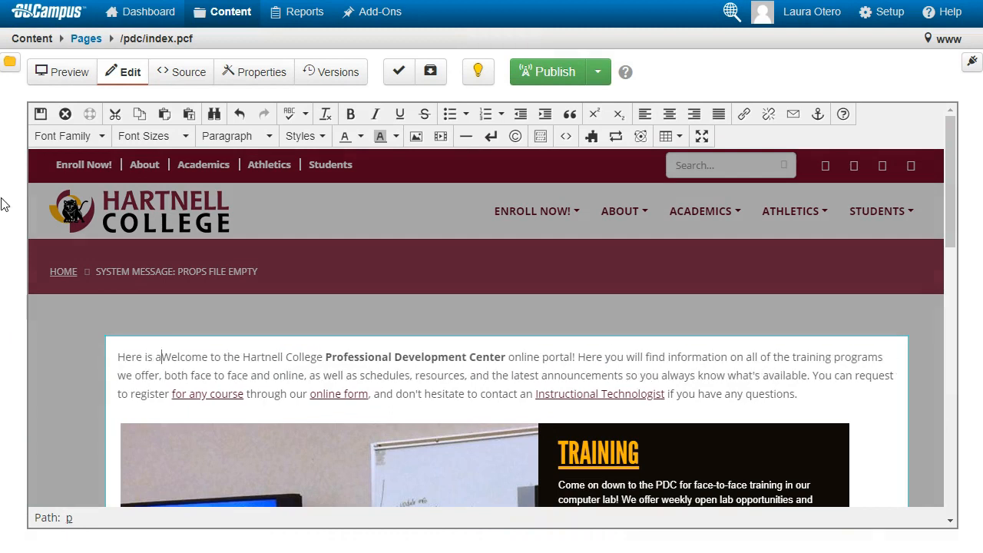
text( change!)
key(Return)
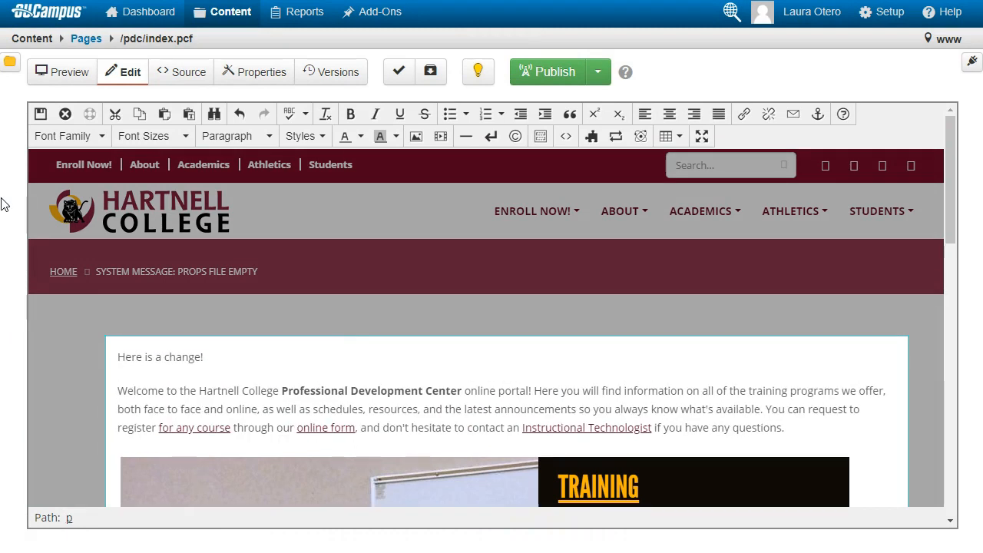
click(41, 115)
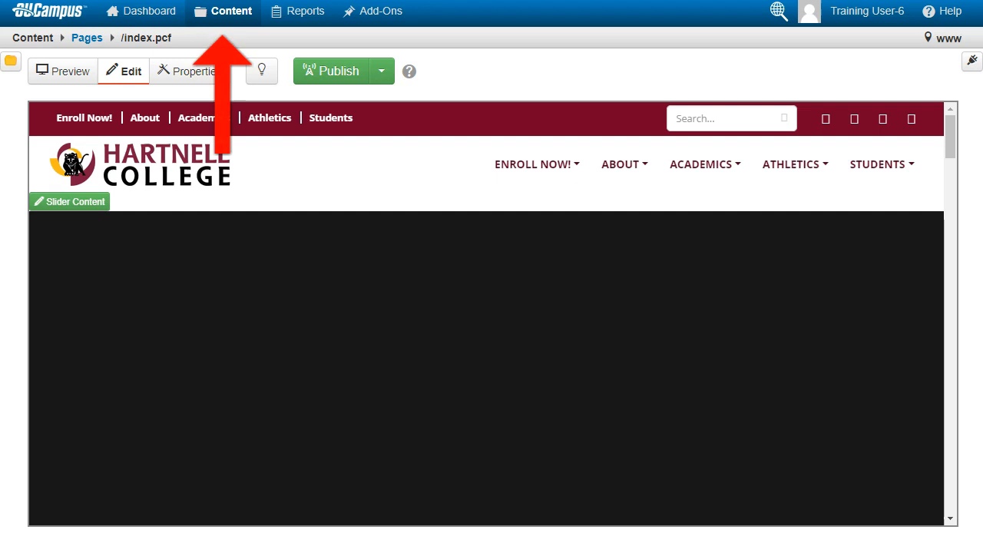
Open home.pcf from the lotero folder inside _PDC_Training_Folder
click(219, 22)
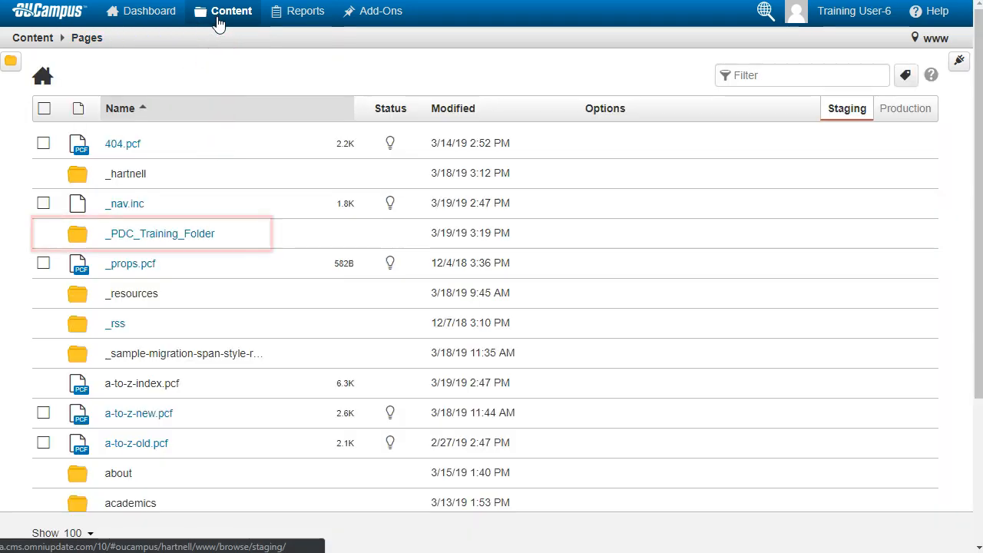
click(168, 242)
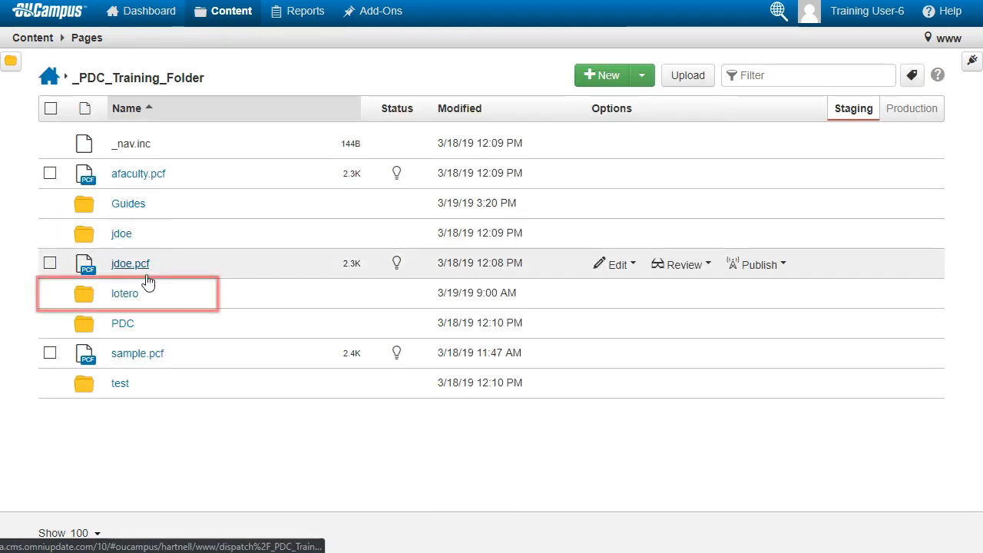
click(131, 298)
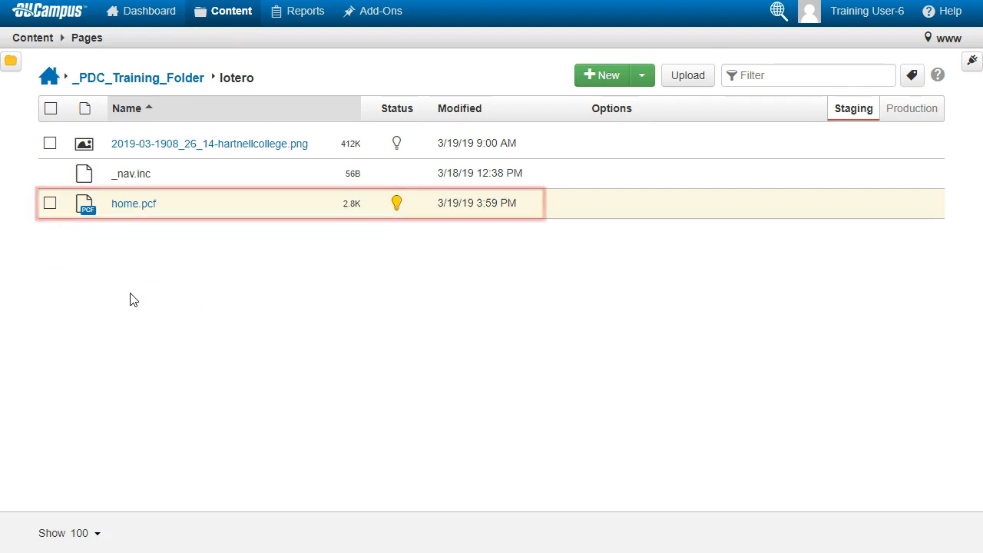
click(132, 206)
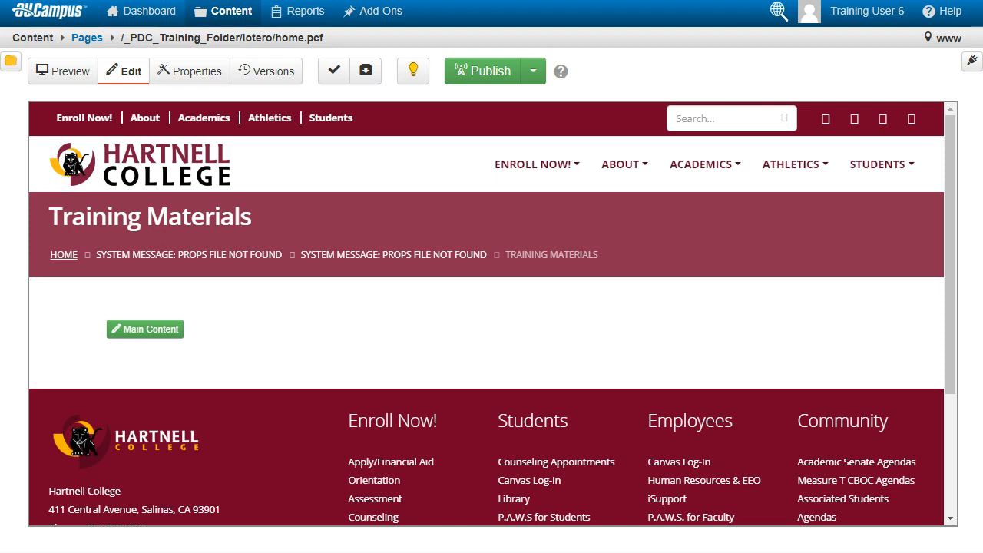
Enter "Here is a change!" into the empty main content region and save it
click(144, 330)
text(Here is a change!)
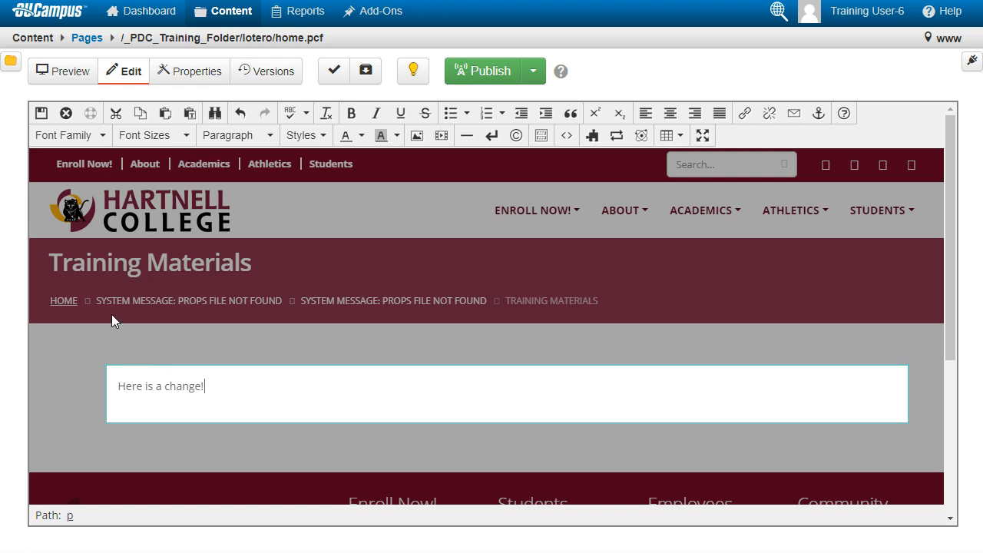
click(42, 112)
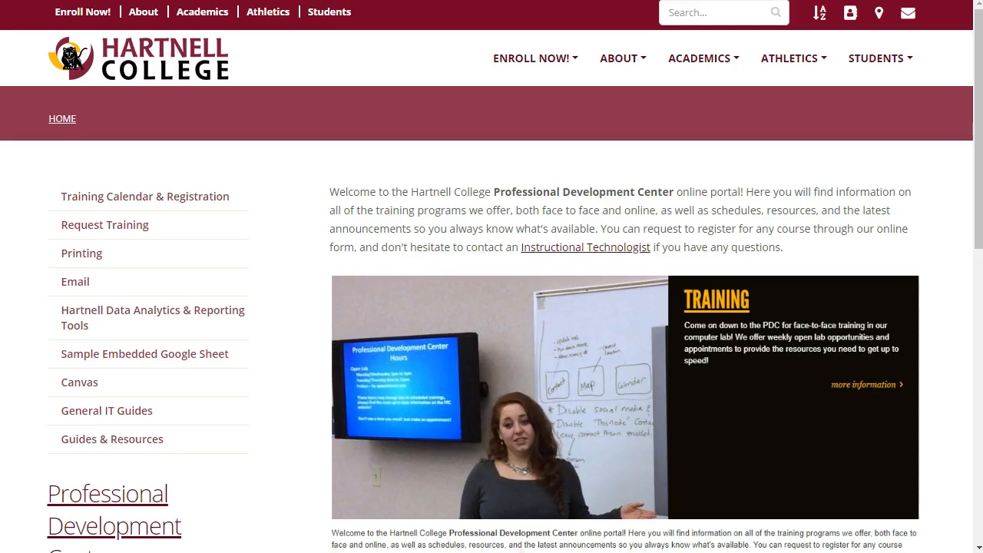
Browse the live Professional Development Center page and its Training Calendar link
scroll(462, 238, down, 9)
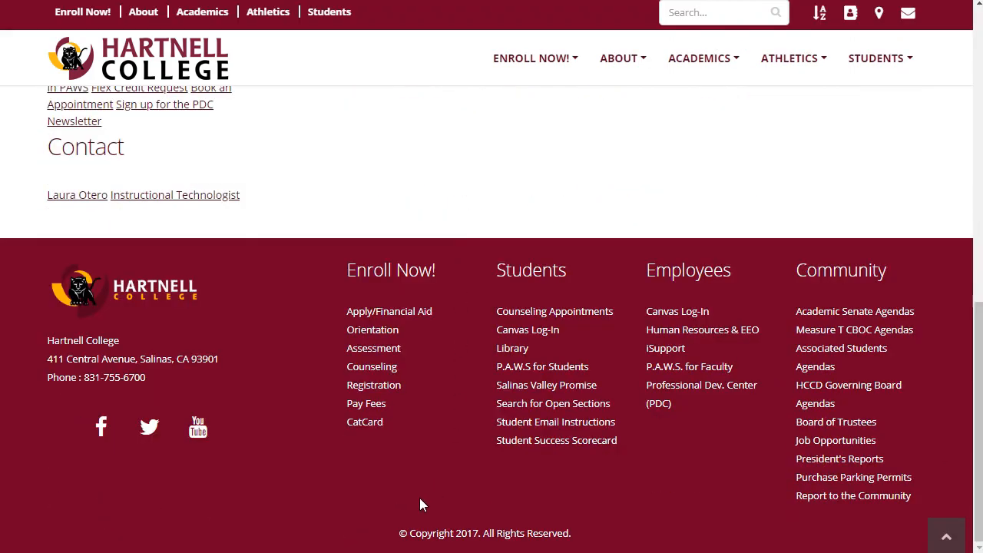
click(402, 534)
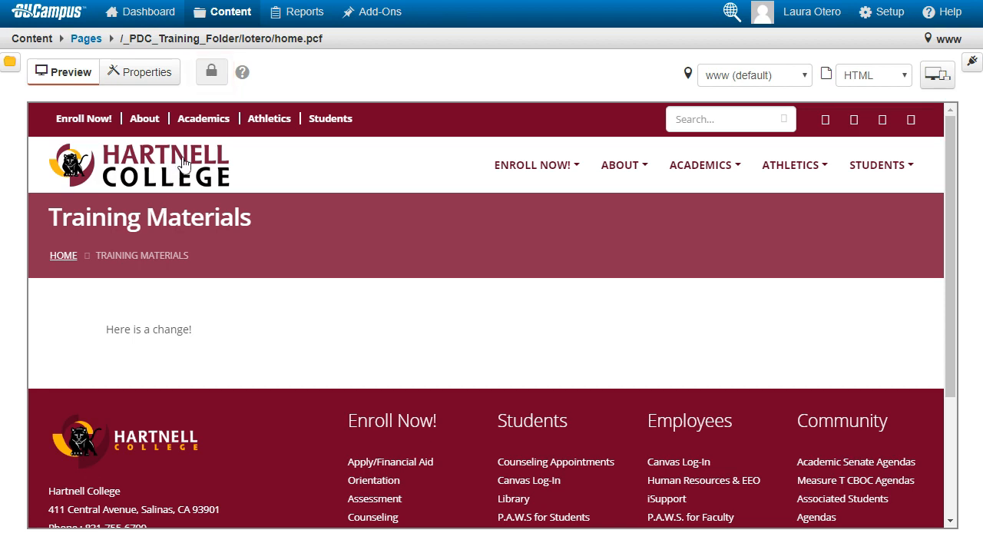
mouse_move(207, 83)
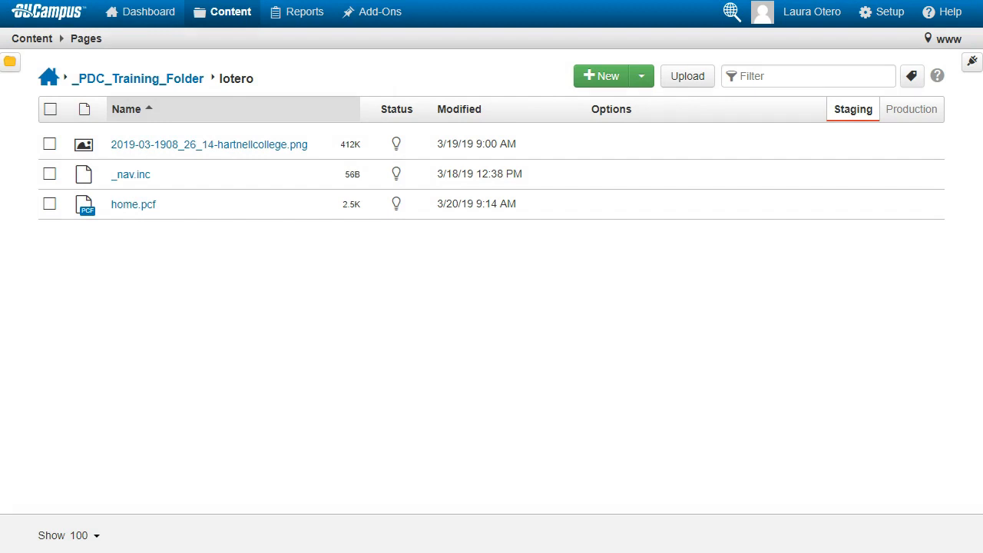
Reopen home.pcf's main content and add a new paragraph "Here is another change!"
click(136, 206)
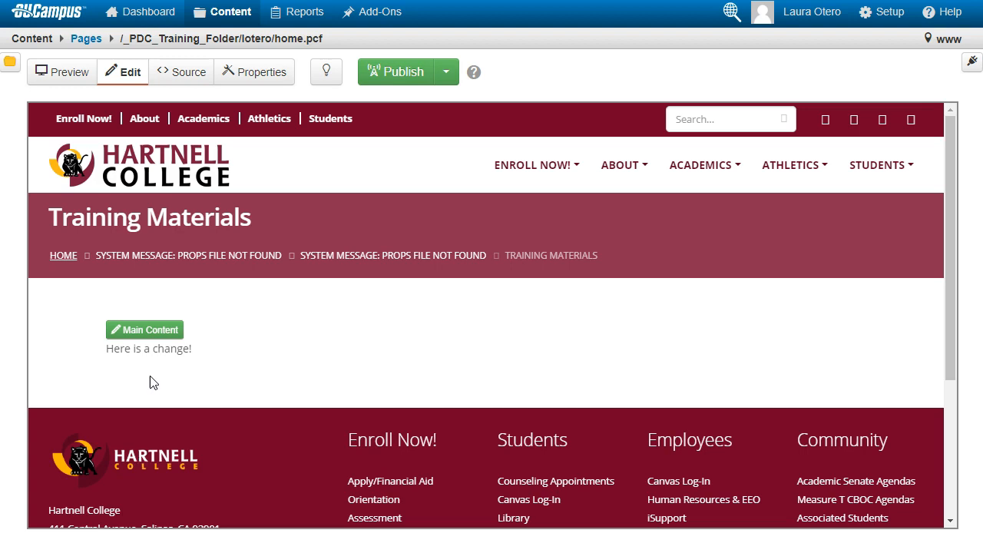
click(144, 333)
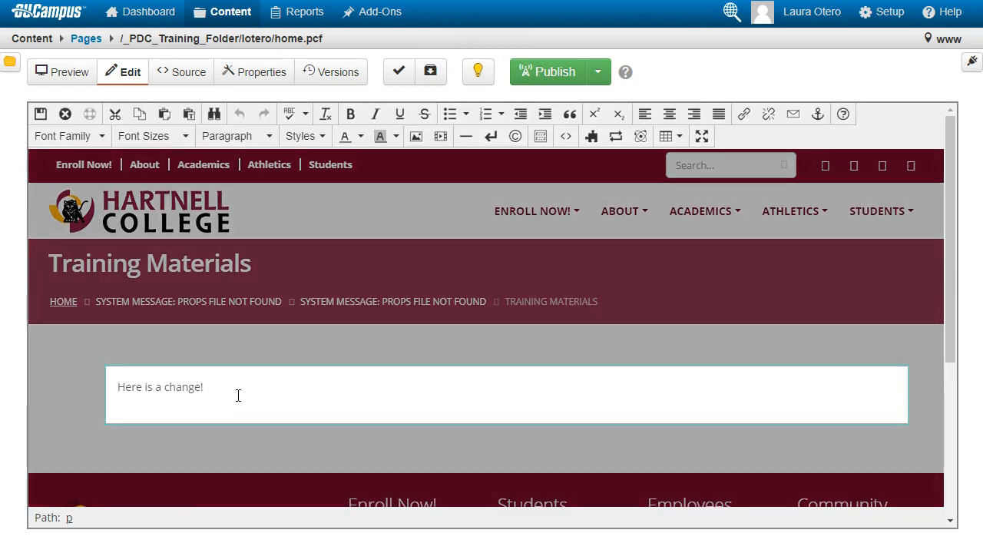
key(Return)
text(Here is another change)
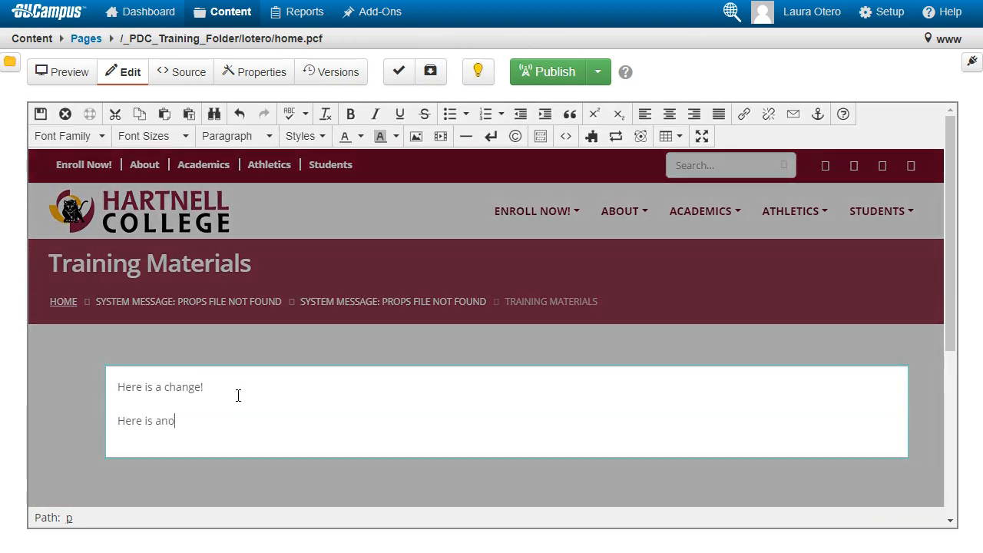
text(!)
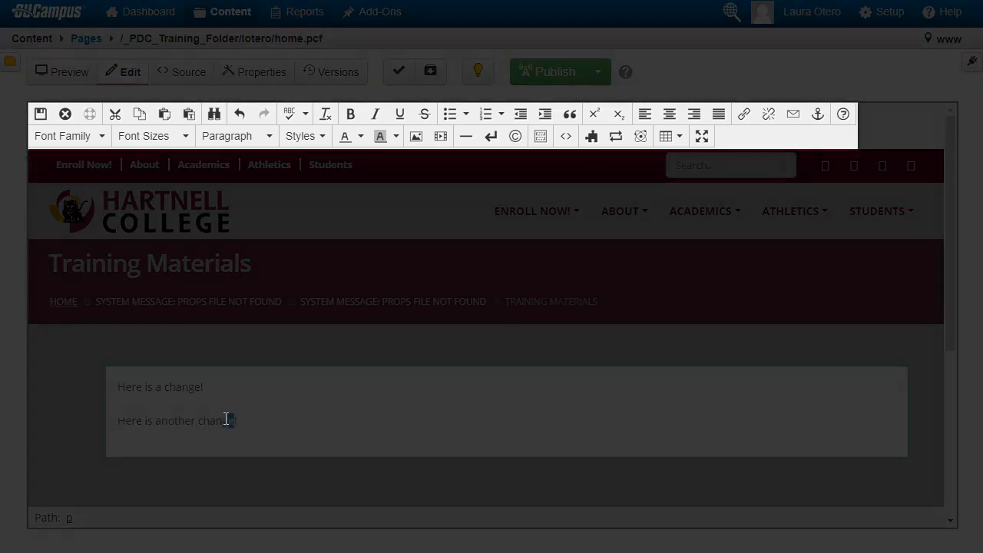
Make the word "change" bold and the word "Here" italic in the second paragraph
double_click(232, 418)
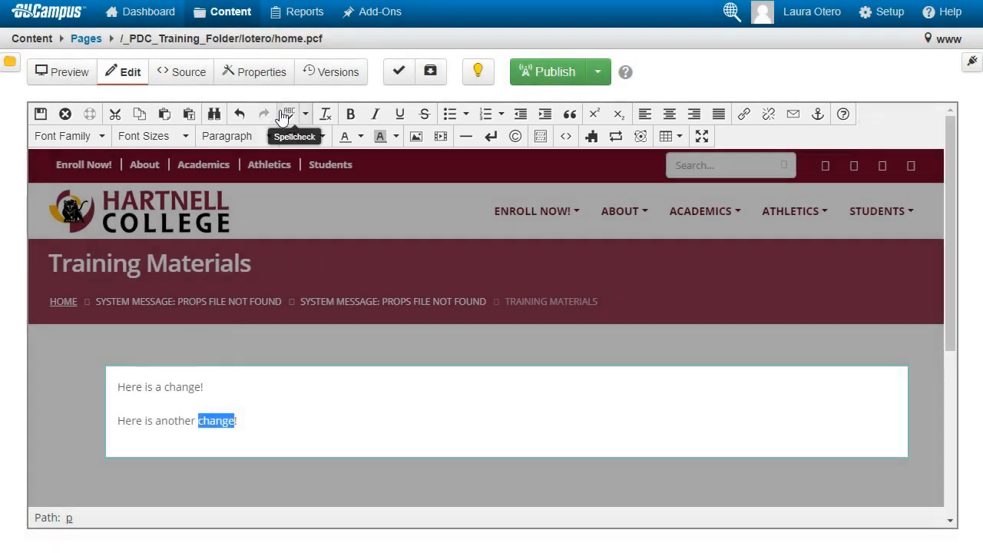
click(350, 114)
click(167, 421)
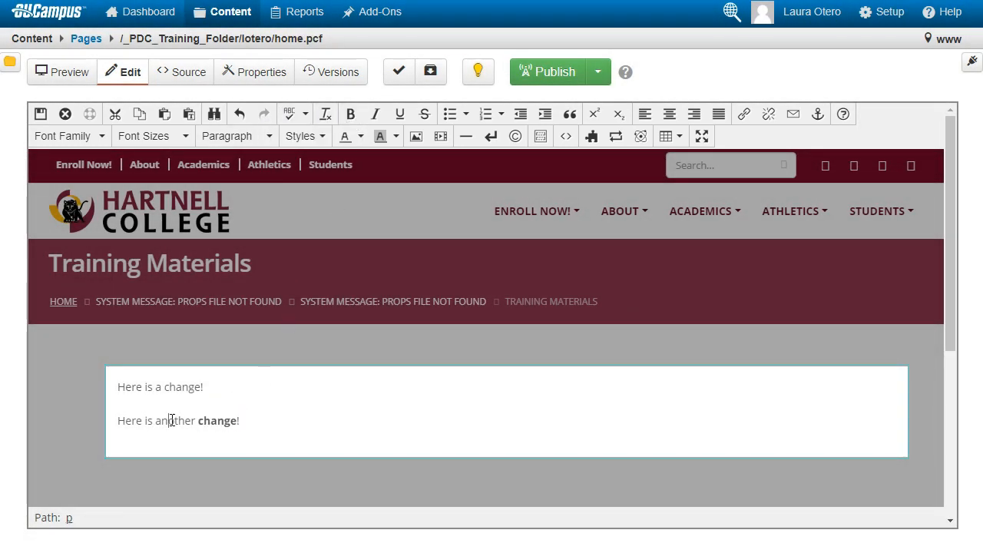
drag(119, 420, 143, 422)
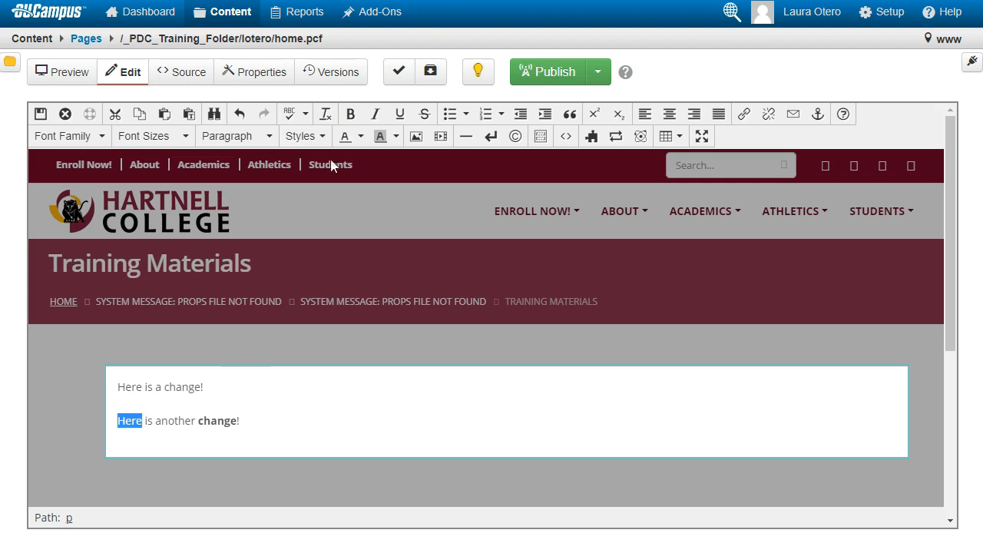
click(375, 115)
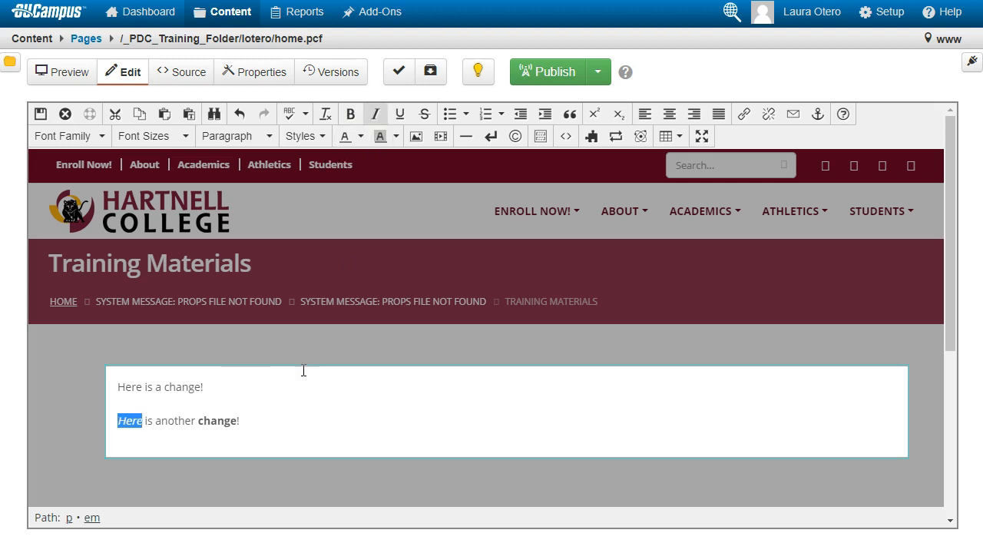
Add a new paragraph reading "Here is a list:" below the second paragraph
click(270, 417)
key(Return)
text(Here is a list:)
key(Return)
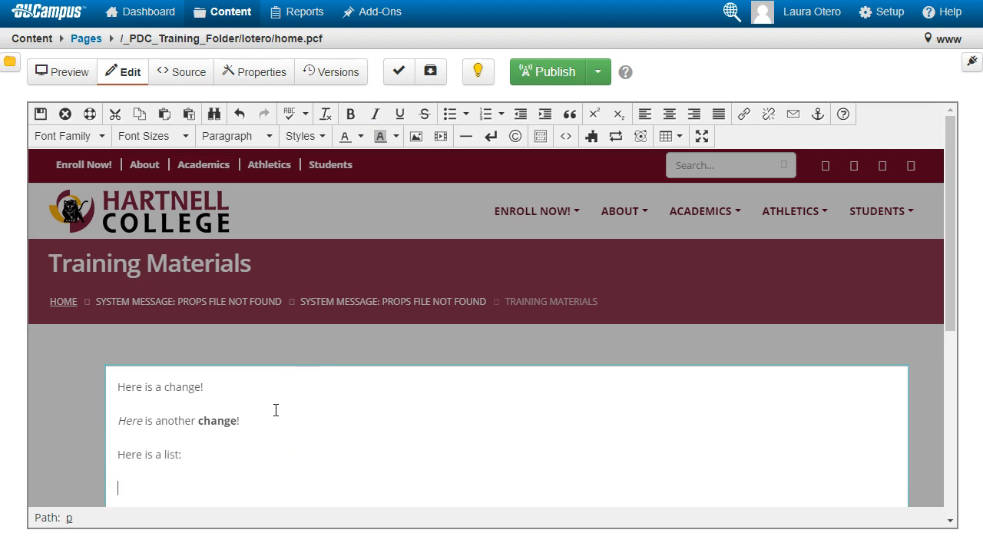
Create a numbered list with Item one, Item two and Item three, then end the list
click(483, 115)
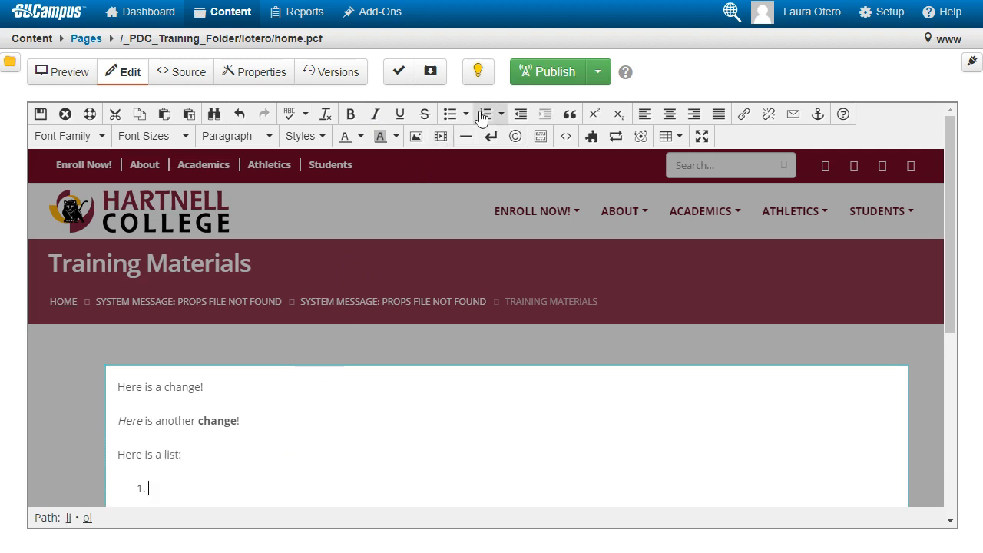
text(Item one)
key(Return)
scroll(492, 177, down, 3)
text(Item two)
key(Return)
text(Item three)
key(Return)
key(Return)
Add the line "Bullet points:" with a bulleted item "Bullet one (etc.)" and save the content
text(B)
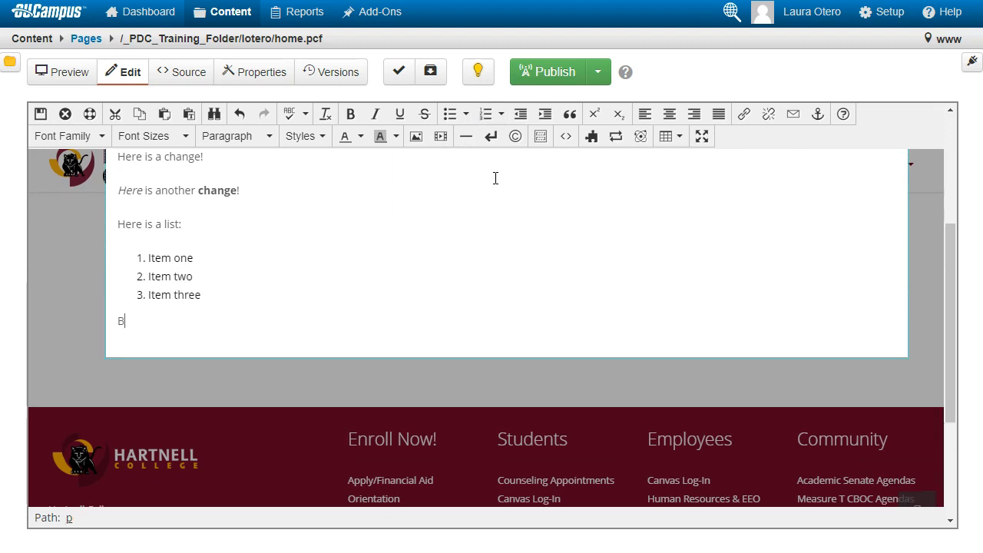
text(ullet points:)
key(Return)
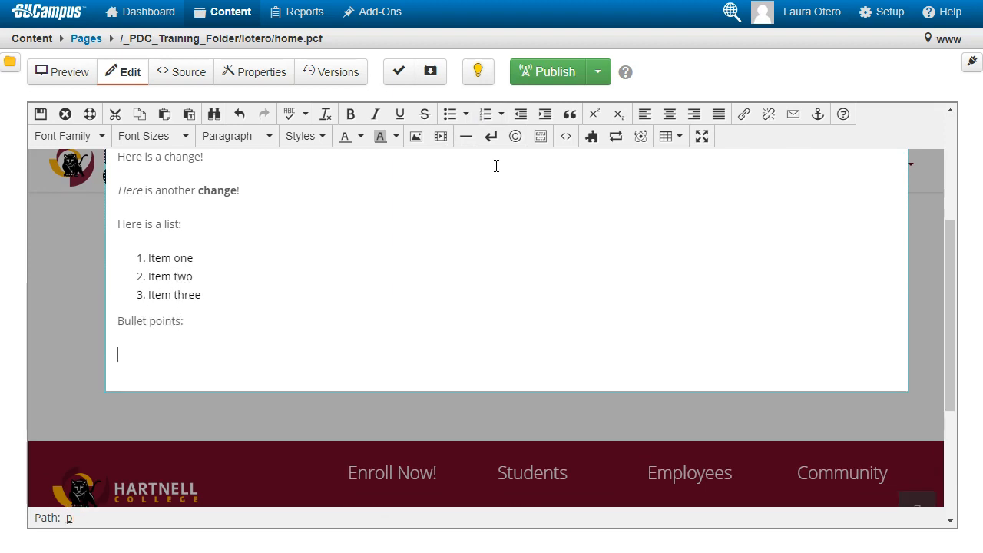
click(450, 115)
text(Bullet one )
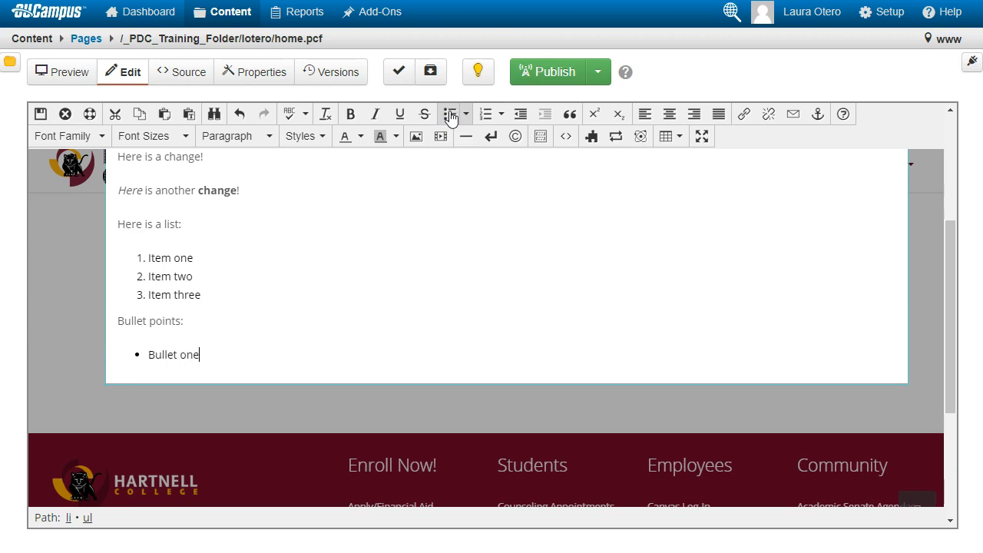
text((etc.))
scroll(340, 333, up, 2)
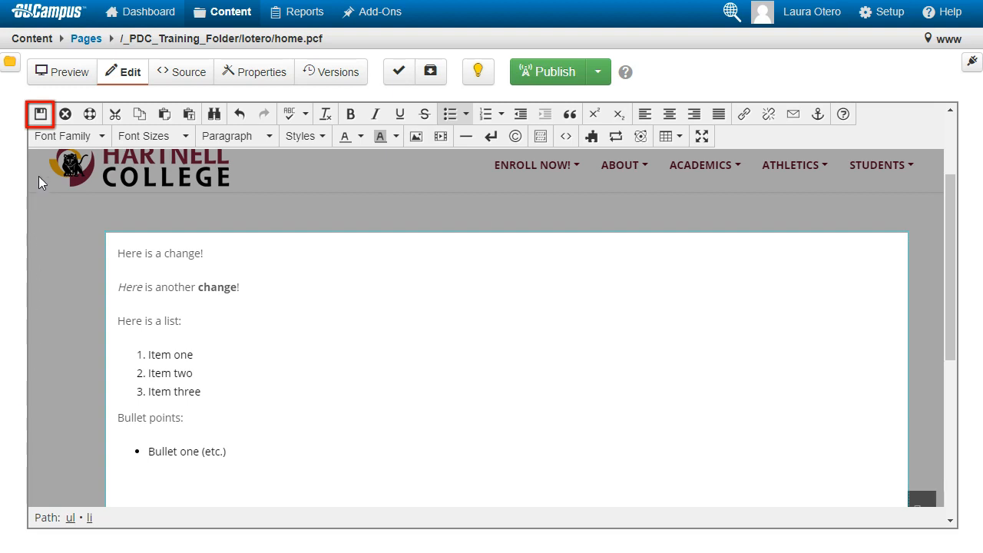
click(41, 116)
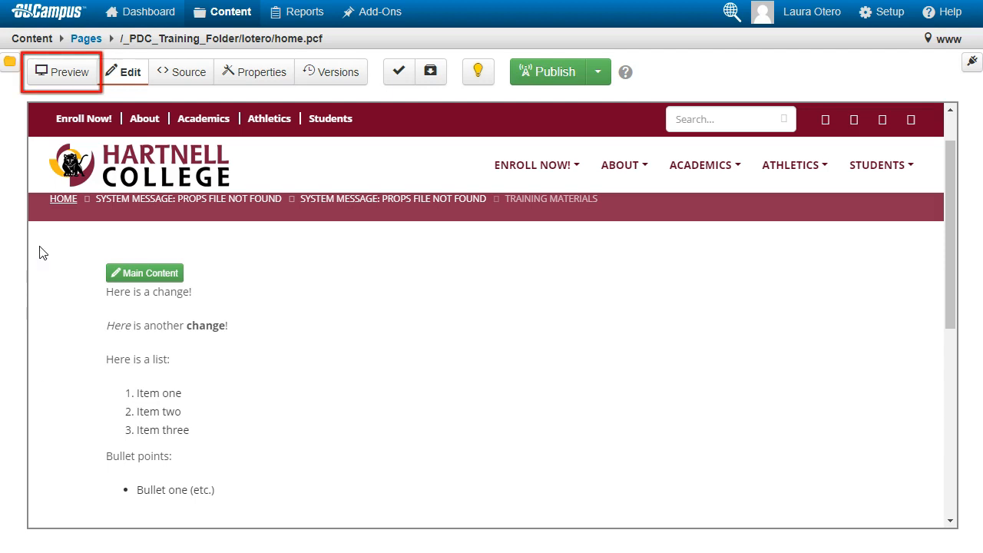
Preview the saved page and review its properties, activity log and version history
click(67, 78)
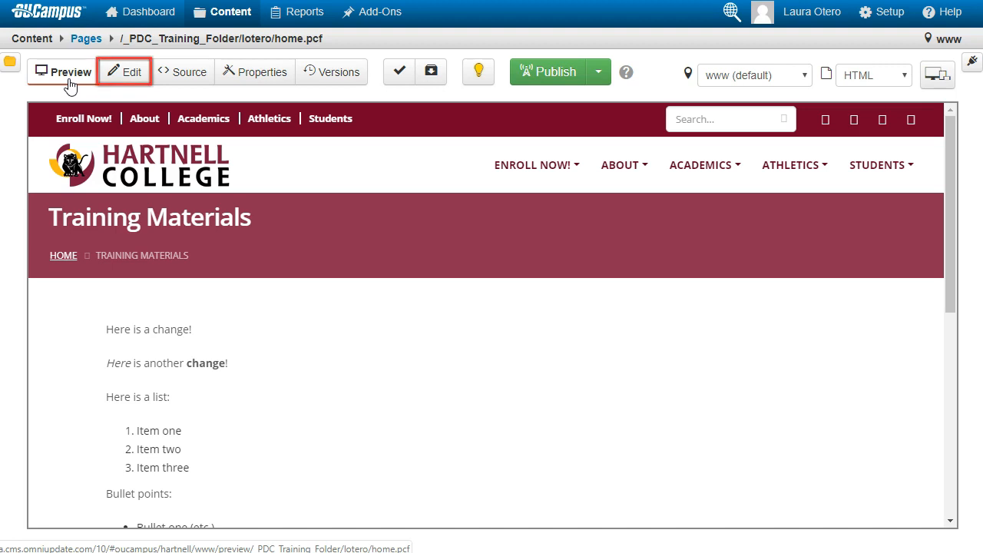
click(120, 77)
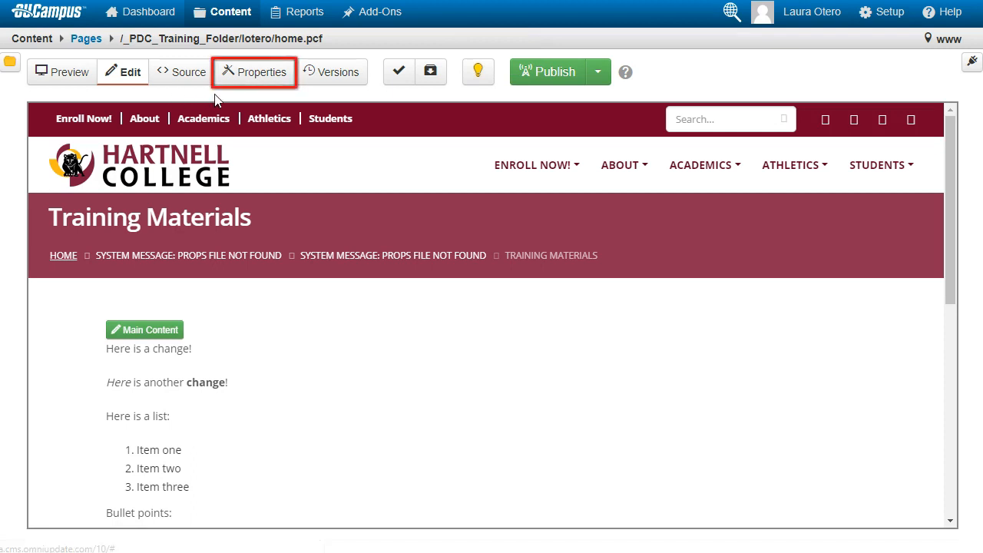
click(247, 74)
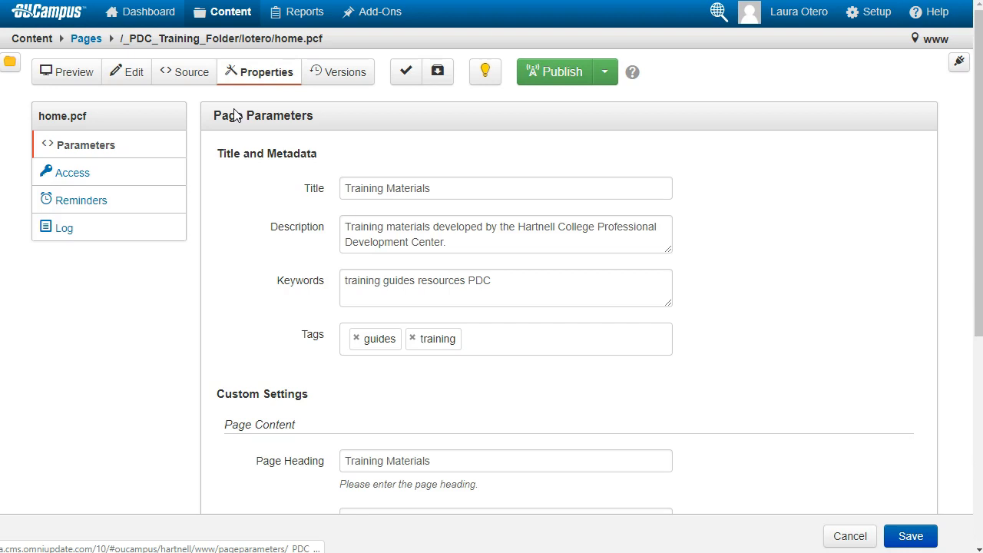
click(61, 233)
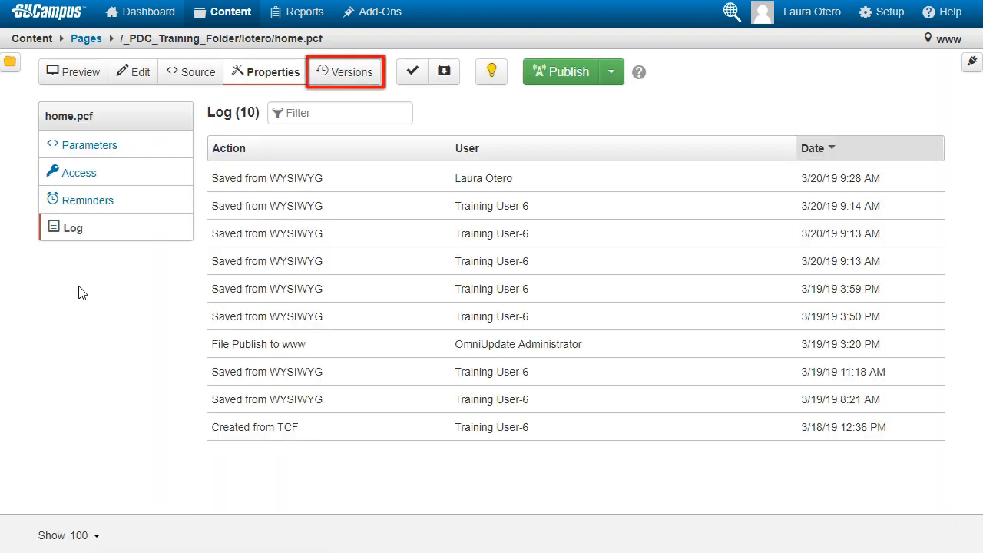
click(362, 75)
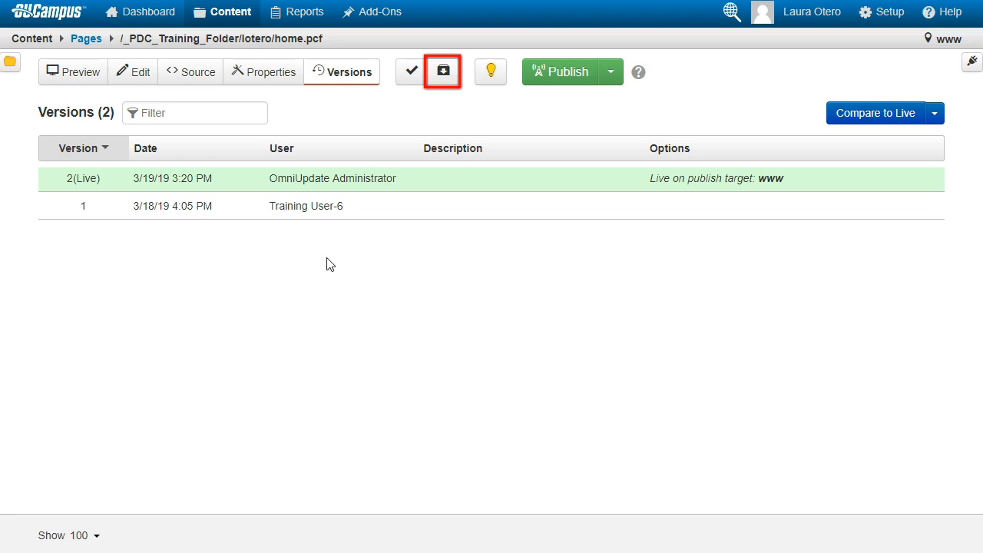
Save a new version of the page with the description "Draft 1" and return to editing
click(444, 71)
text(Draft 1)
click(669, 281)
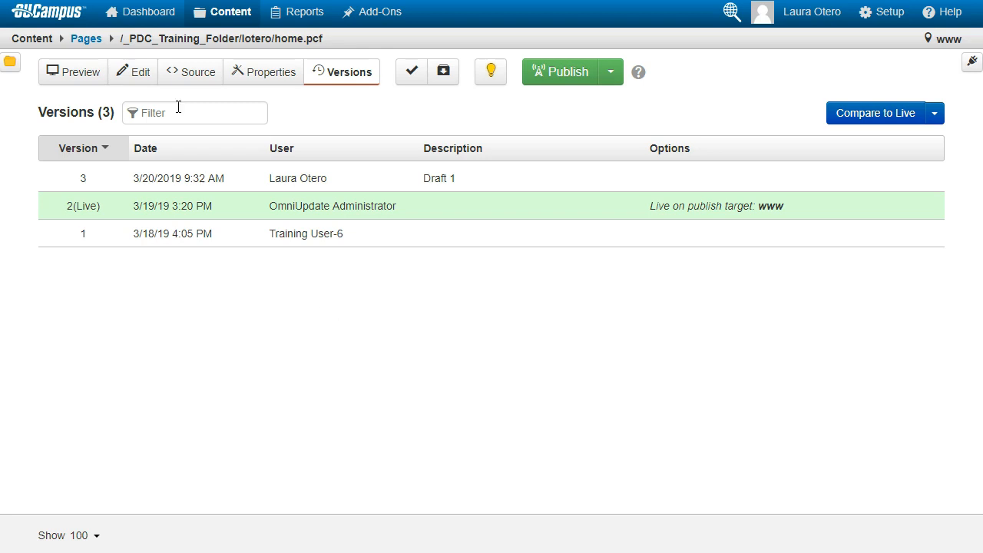
click(139, 70)
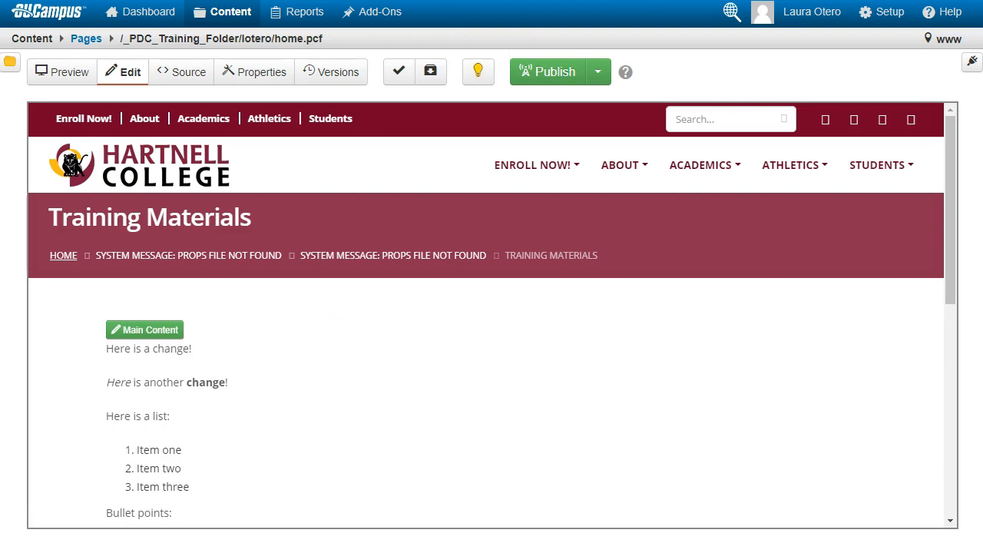
Open the main content editor, start inserting an image, and browse to the _PDC_Training_Folder/lotero folder for its source
click(130, 336)
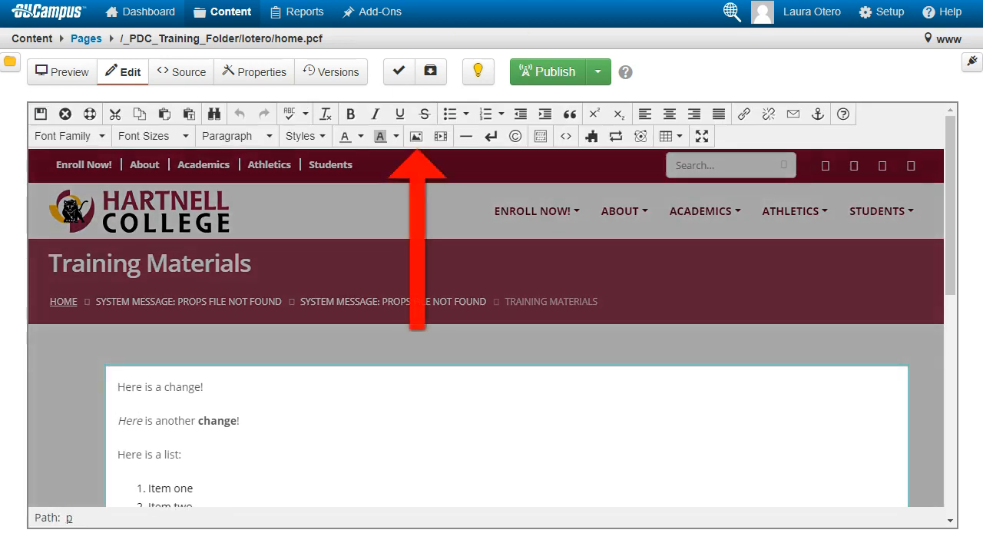
click(416, 136)
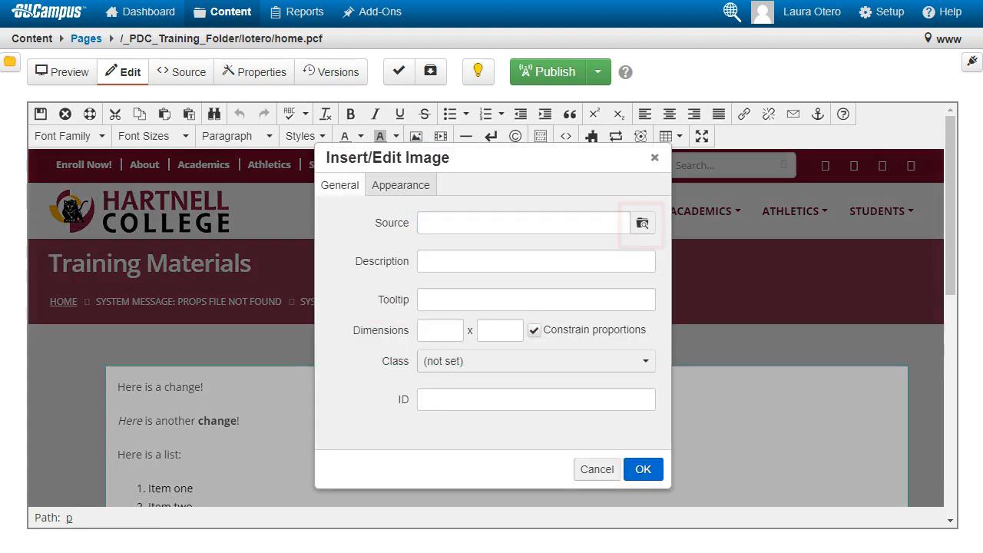
click(643, 223)
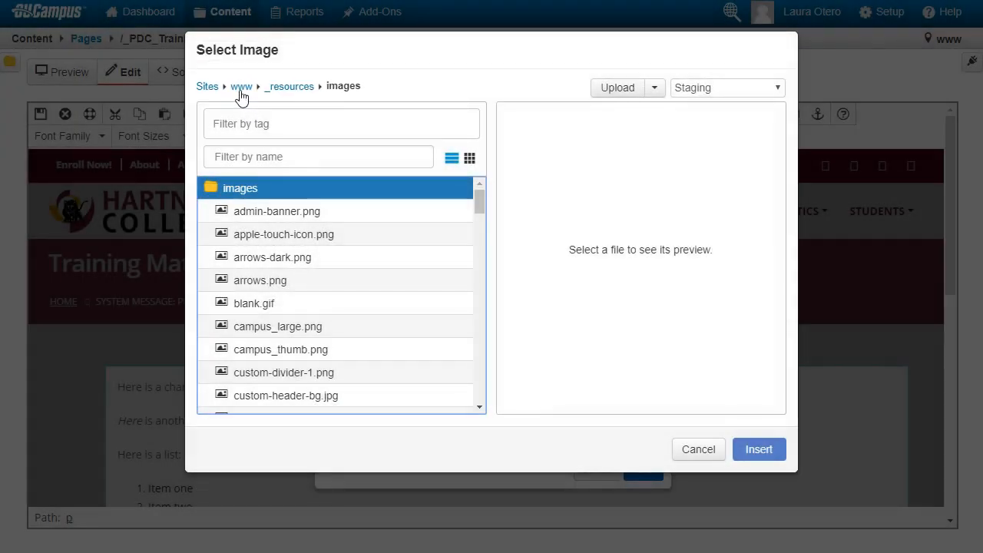
click(241, 88)
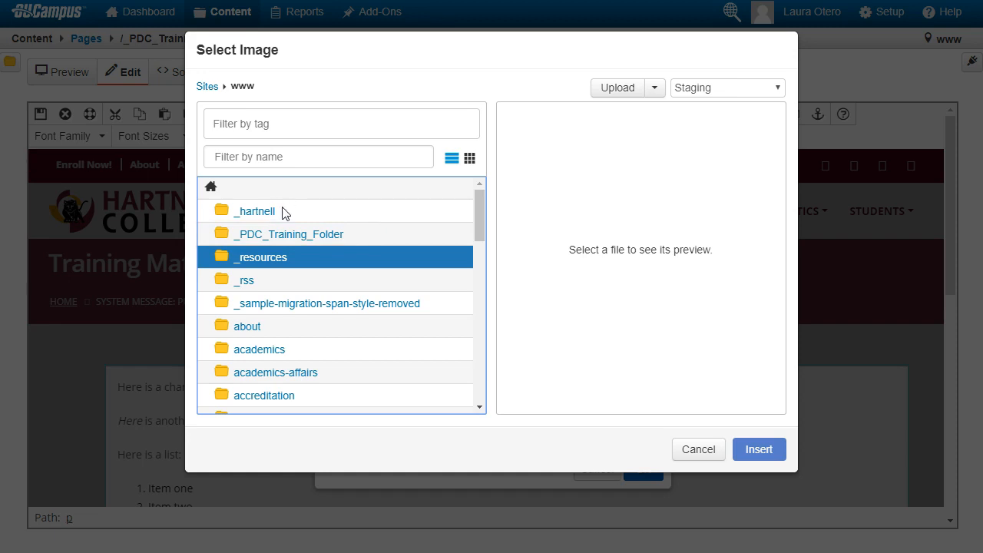
click(281, 236)
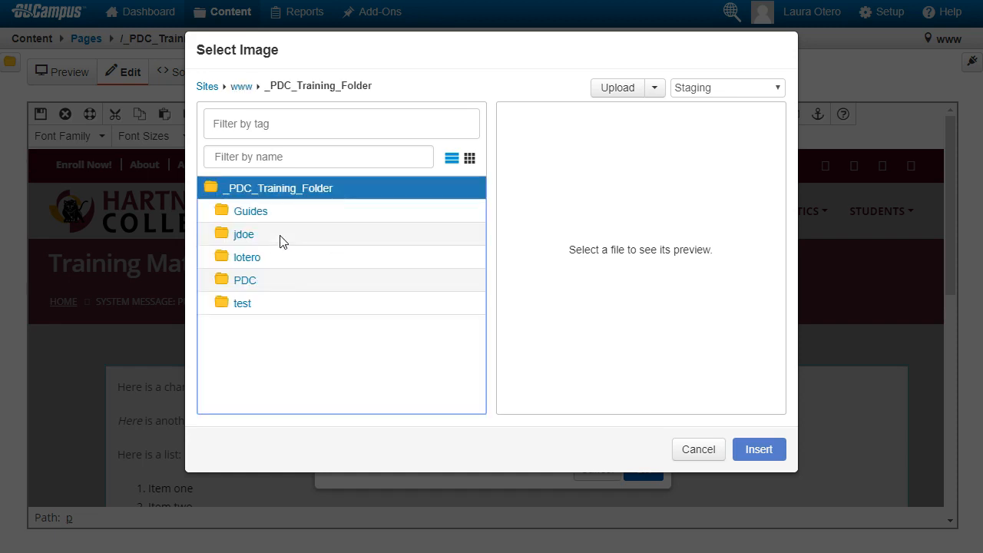
click(246, 257)
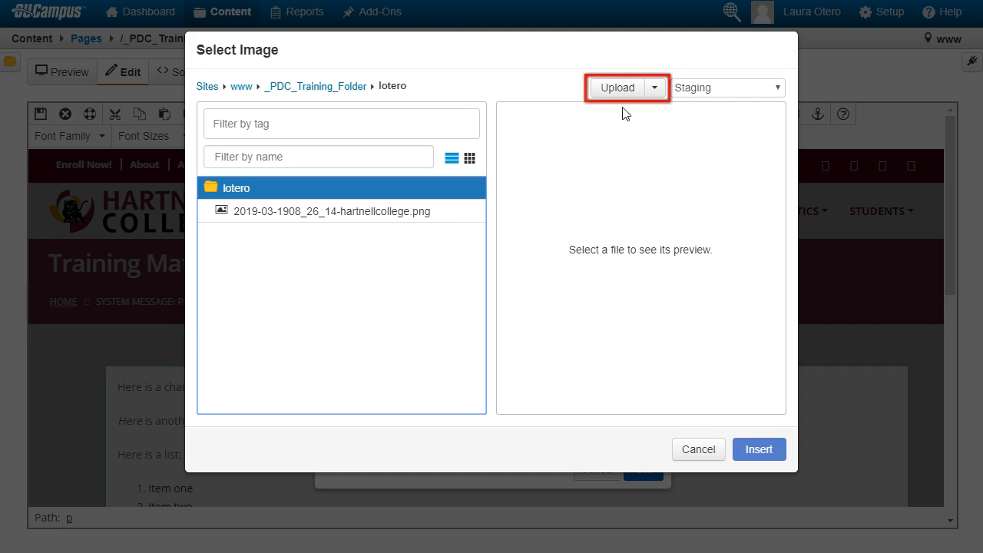
Upload the Graduating-Students photo from Downloads to the lotero folder, renamed graduatingstudents
click(632, 90)
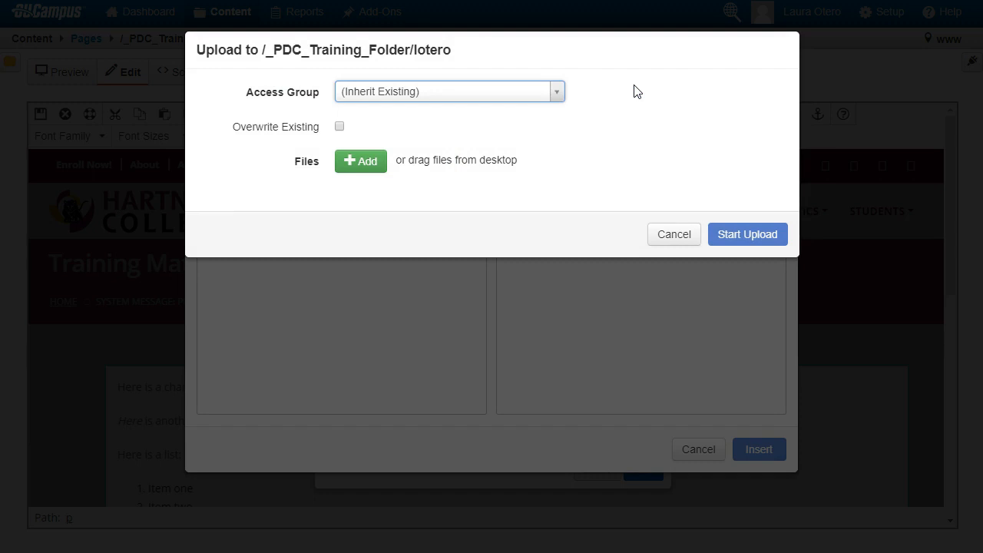
click(368, 165)
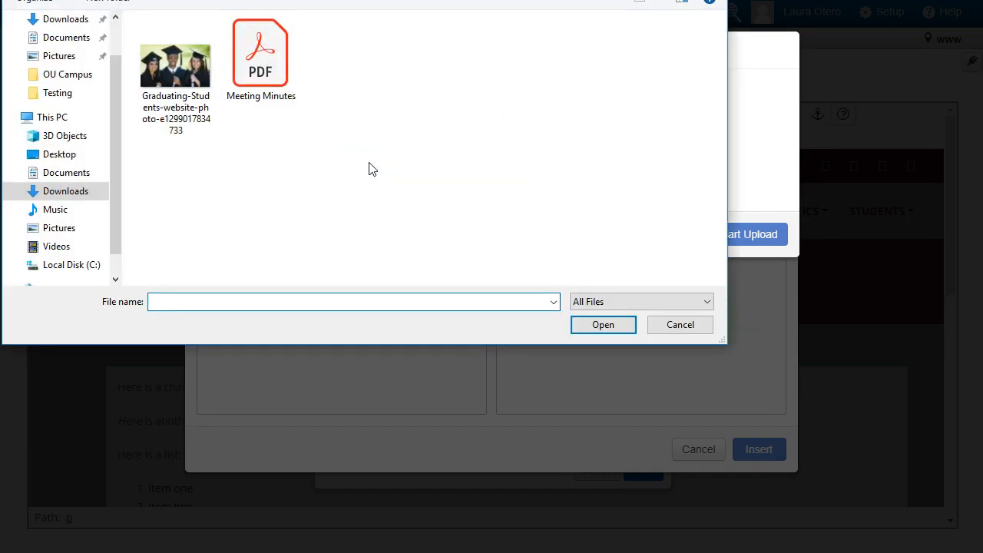
click(169, 116)
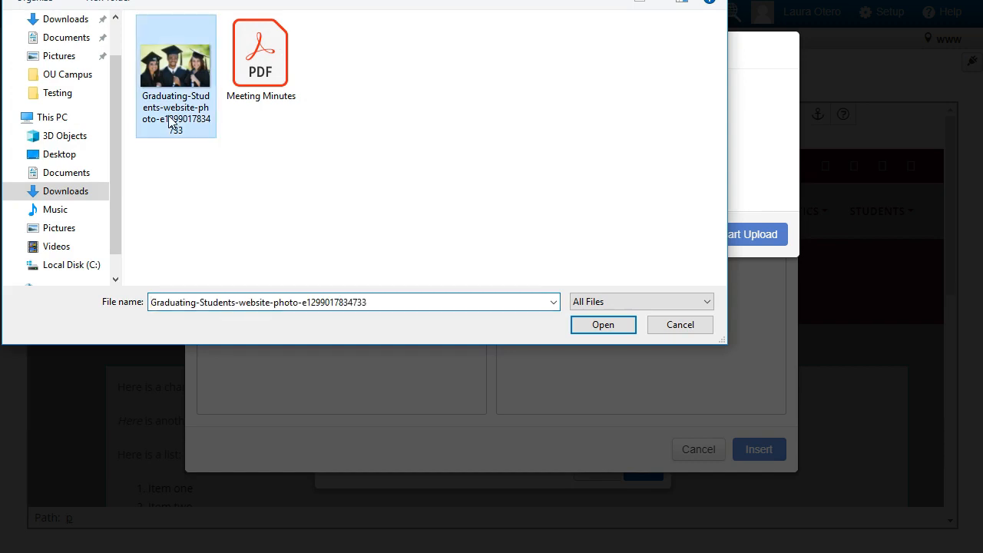
click(616, 322)
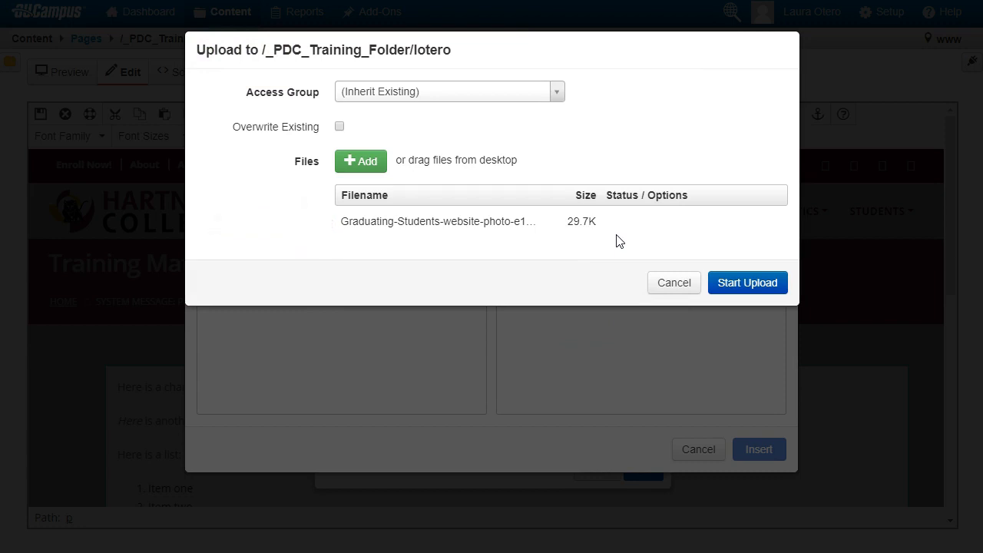
mouse_move(544, 220)
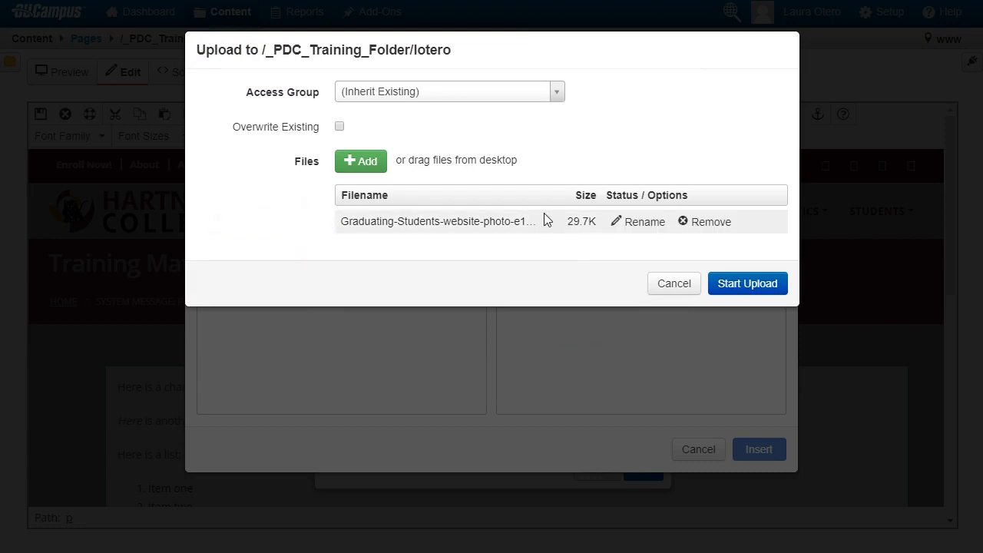
click(635, 222)
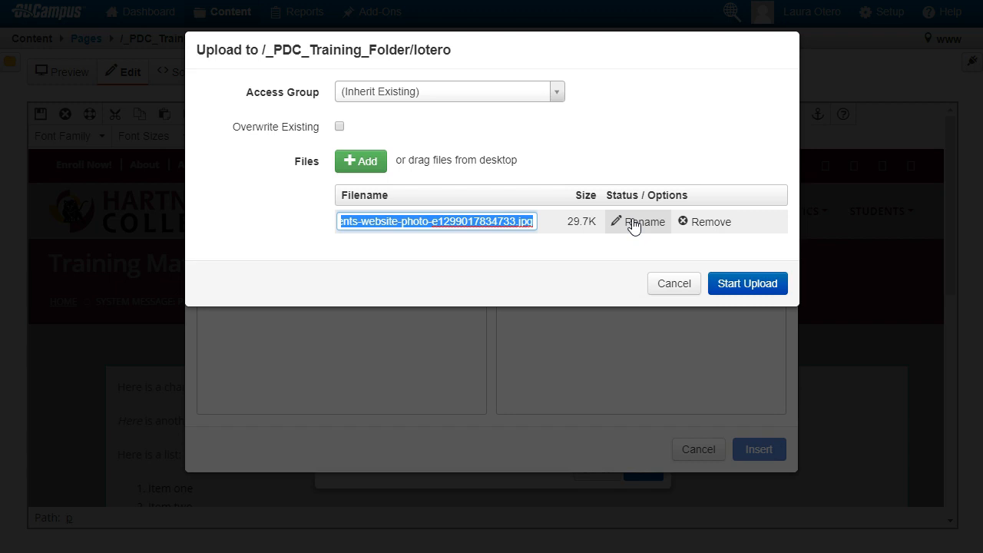
key(BackSpace)
text(graduatingstudents)
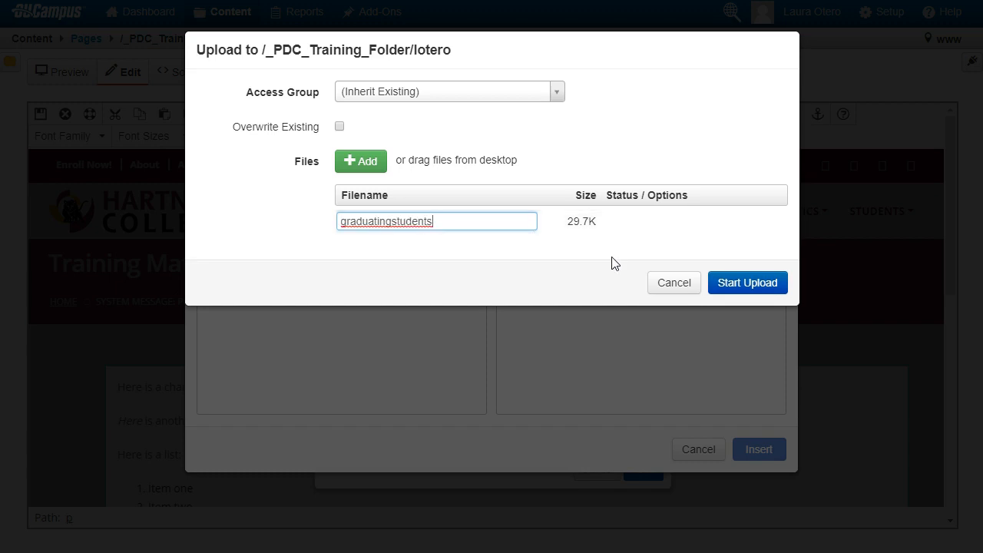
key(Return)
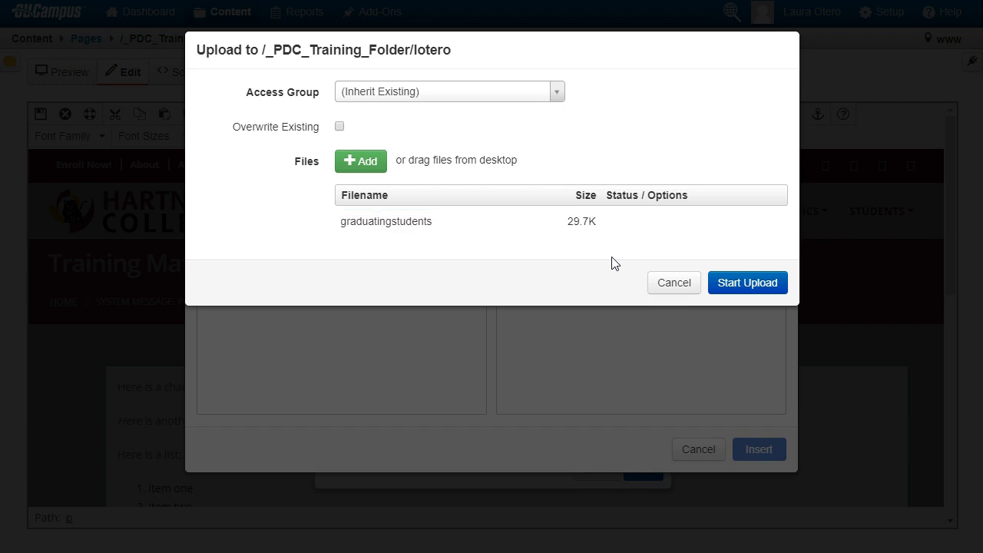
click(768, 285)
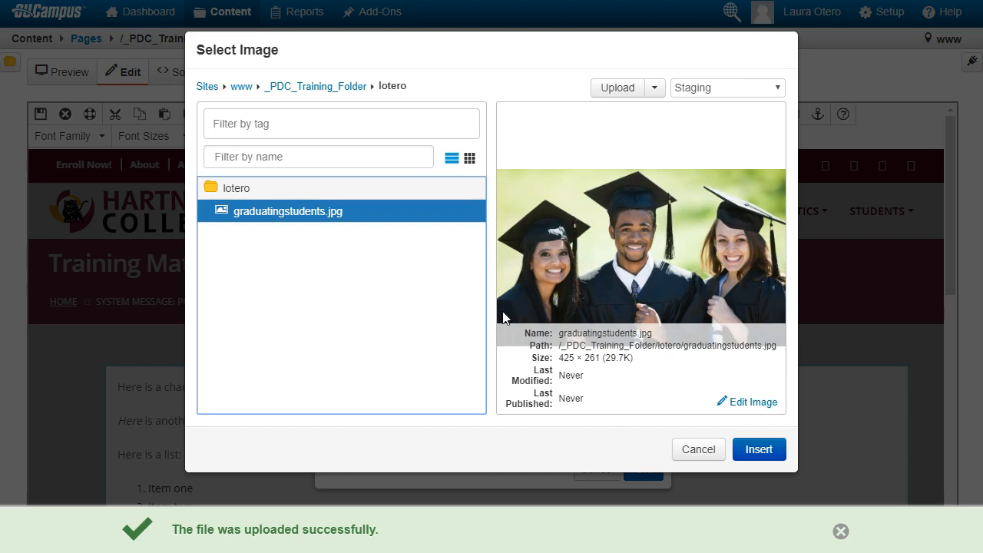
Insert graduatingstudents.jpg into the content with the description "students at graduation"
click(762, 450)
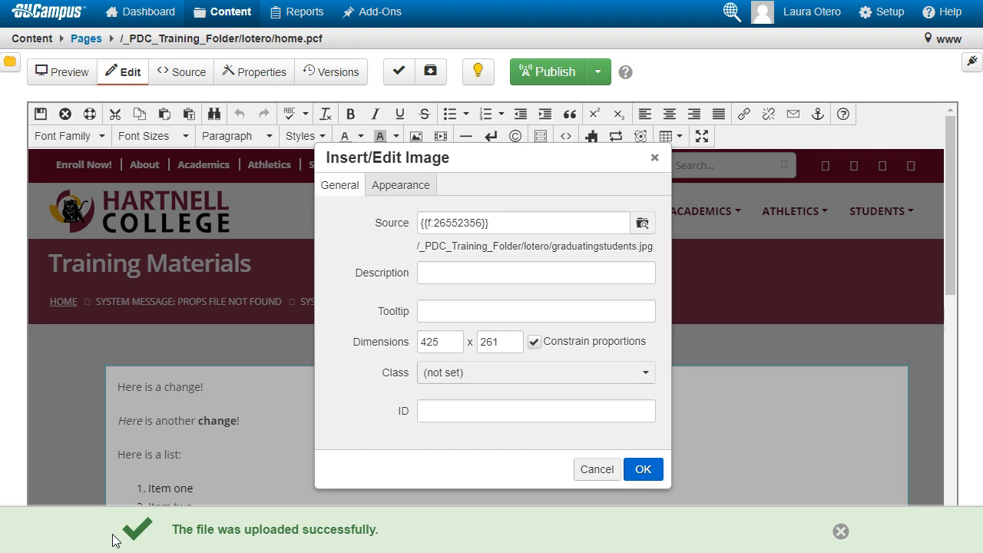
click(452, 272)
text(students at graduation)
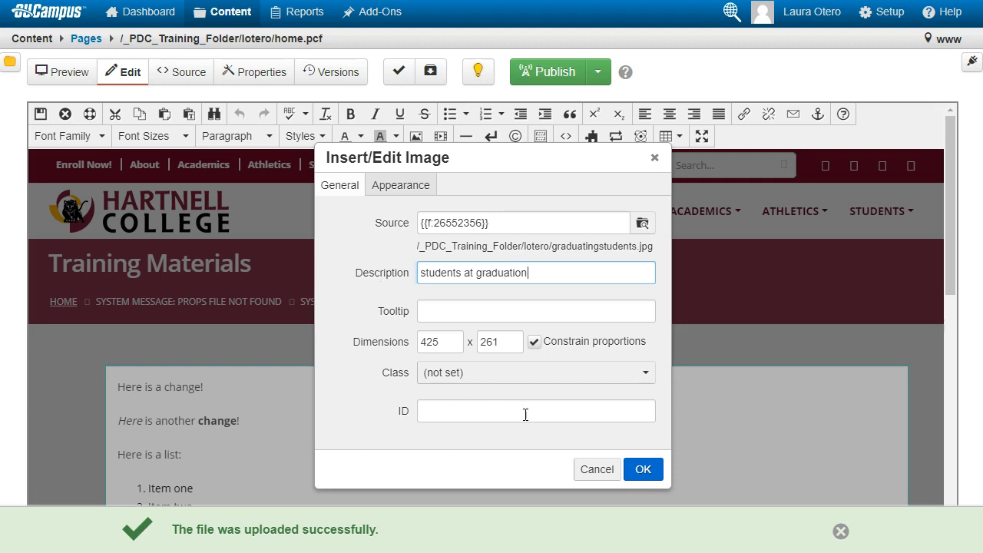
click(644, 469)
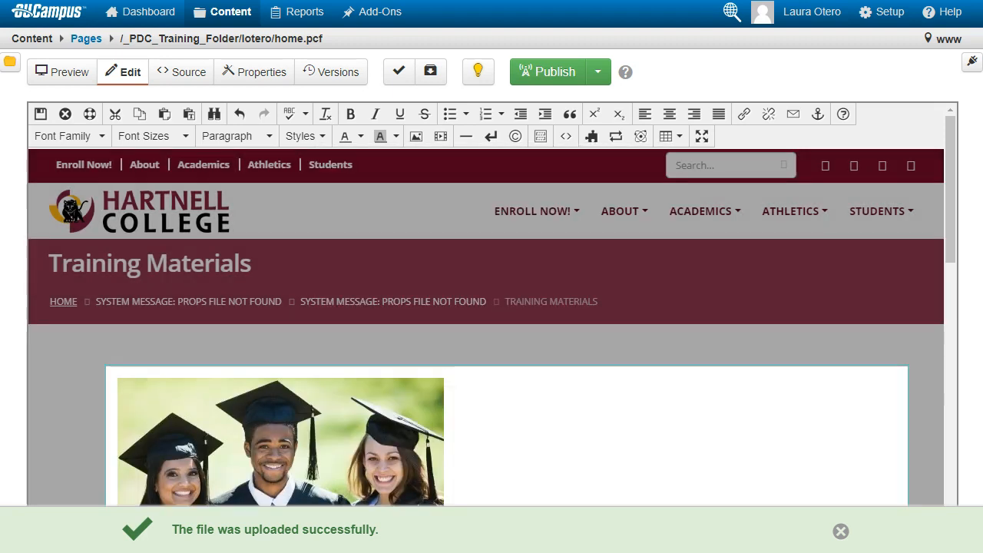
Add a new paragraph "Here are some meeting minutes." below the bulleted item
scroll(492, 328, down, 2)
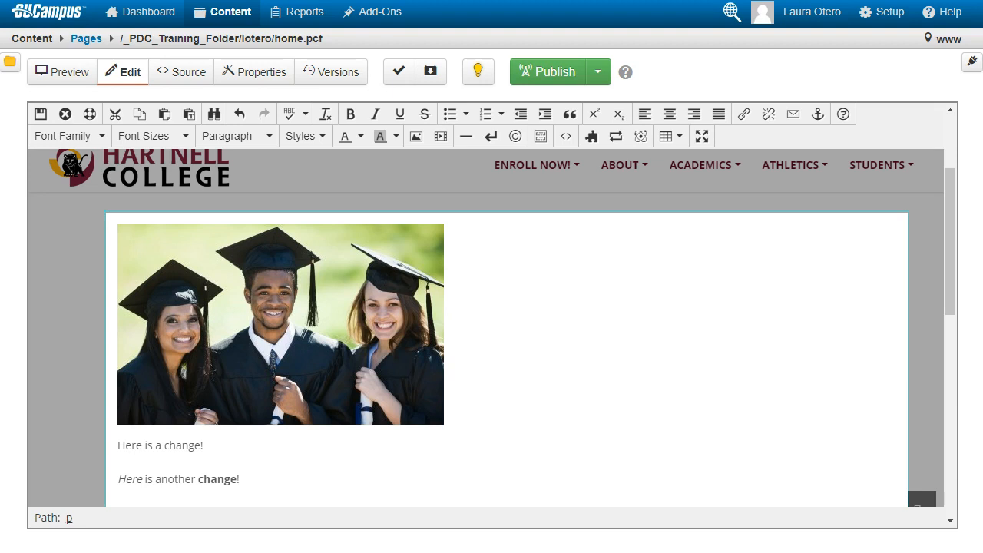
click(278, 449)
scroll(278, 449, down, 4)
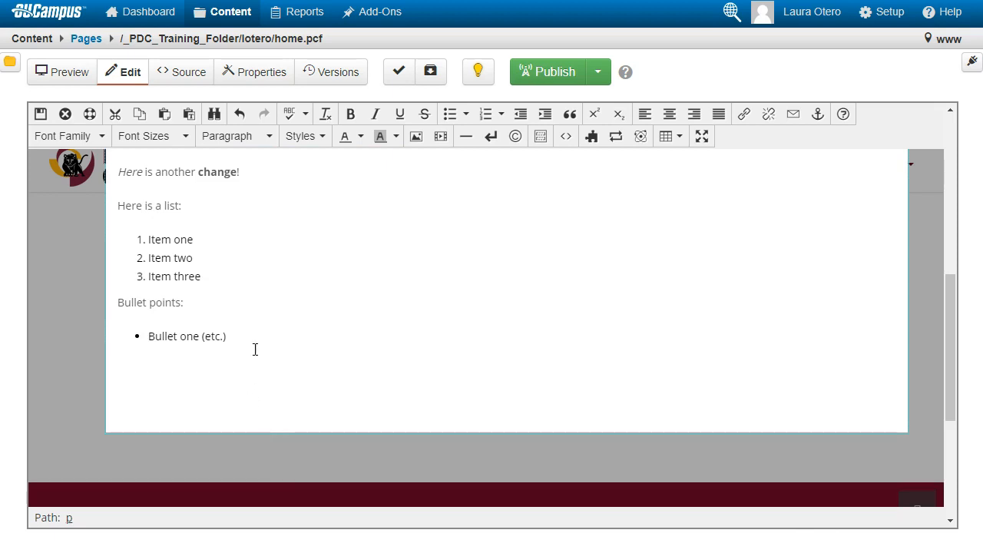
click(263, 339)
key(Return)
key(Return)
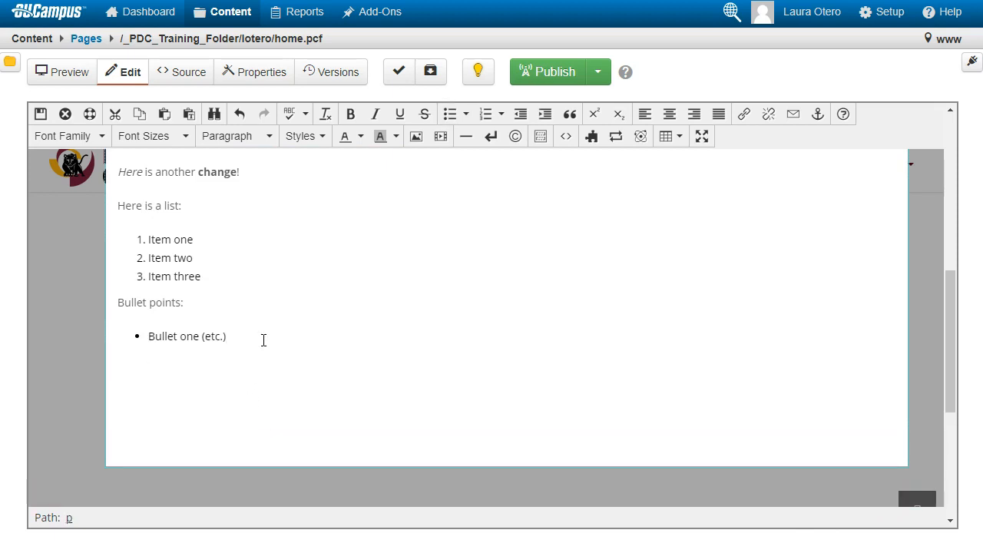
text(Here are some meeting minutes.)
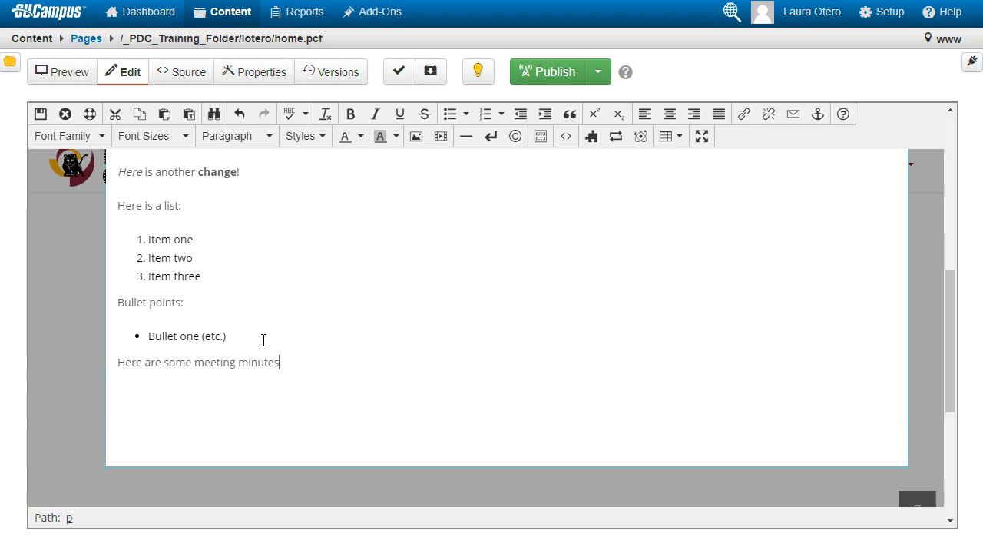
Start linking the words "meeting minutes" to a file, choosing the Meeting Minutes PDF from Downloads to upload
drag(280, 362, 196, 359)
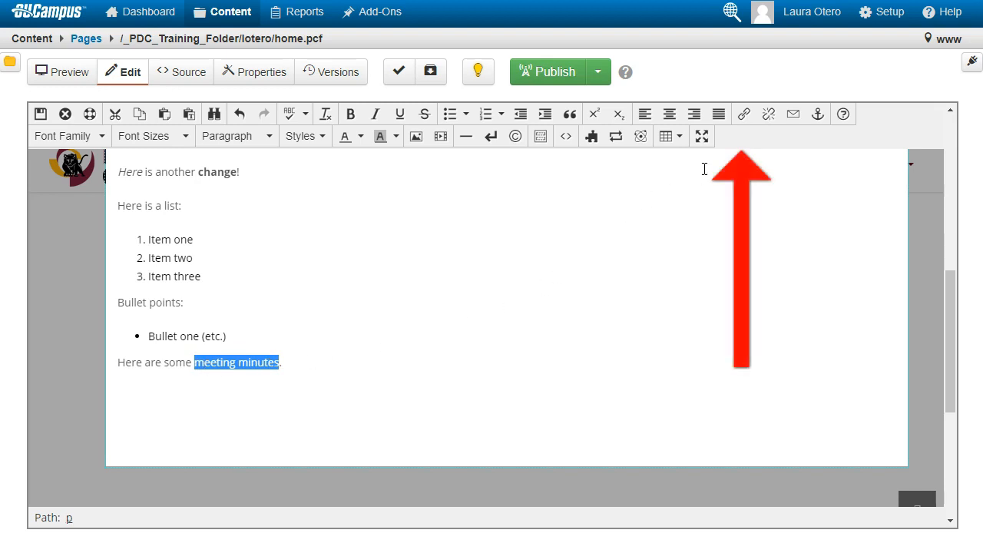
click(745, 114)
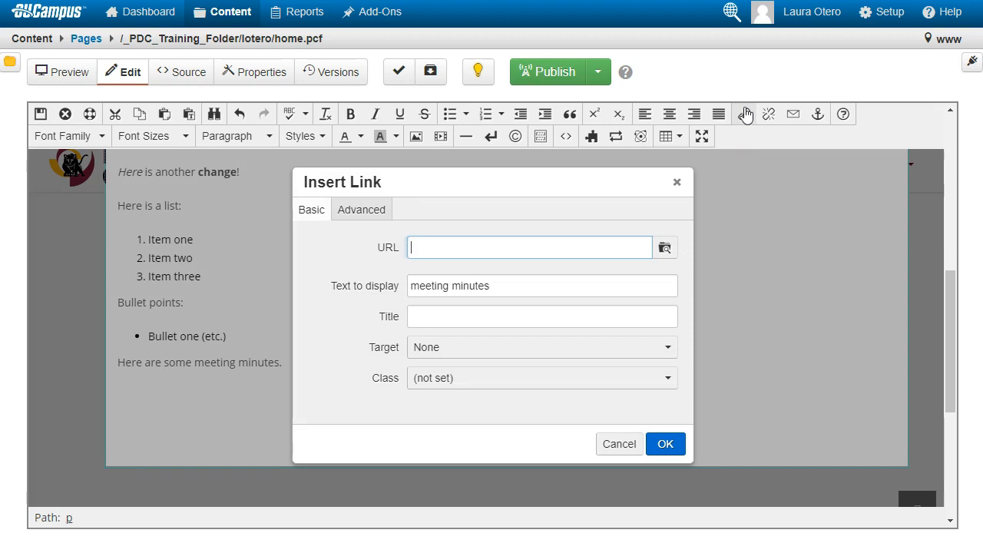
click(667, 247)
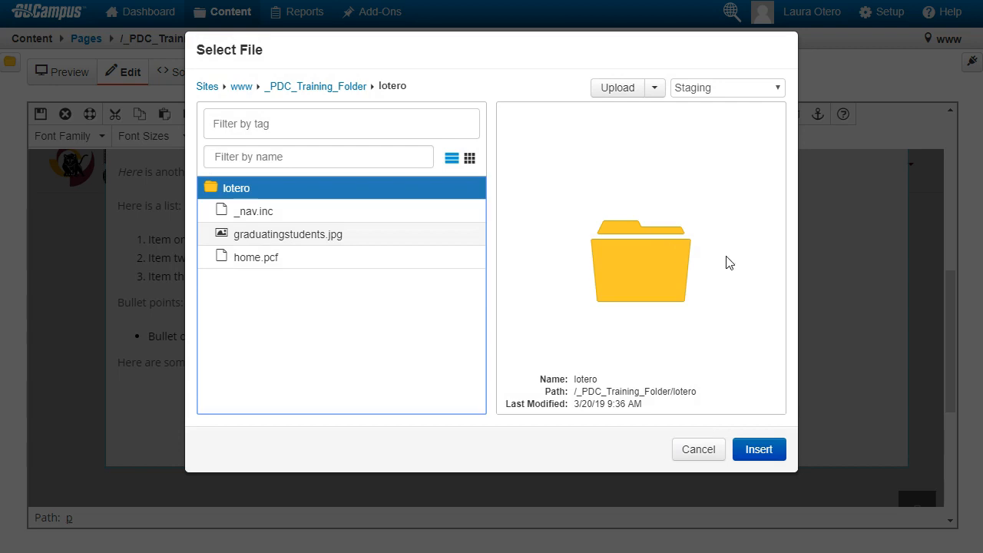
click(626, 89)
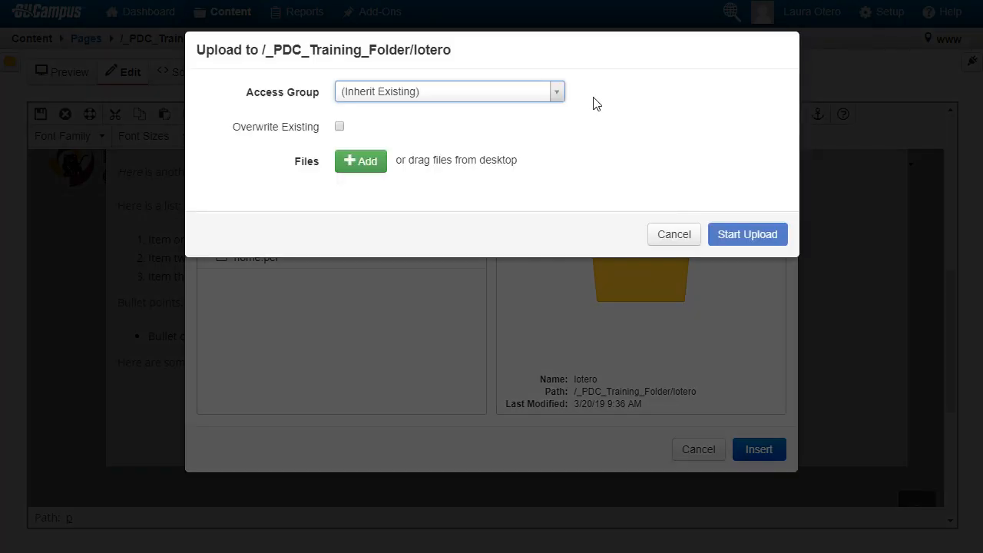
click(360, 162)
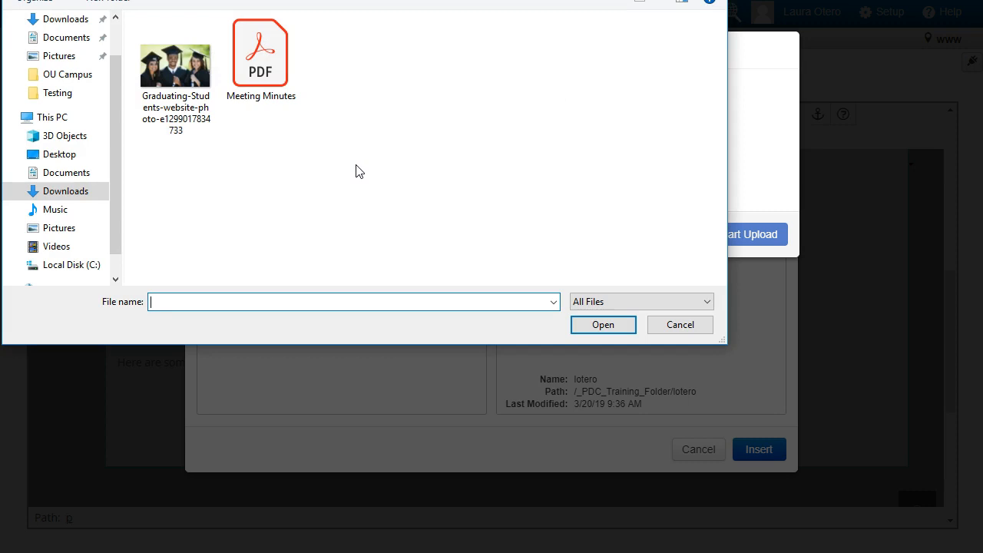
click(259, 92)
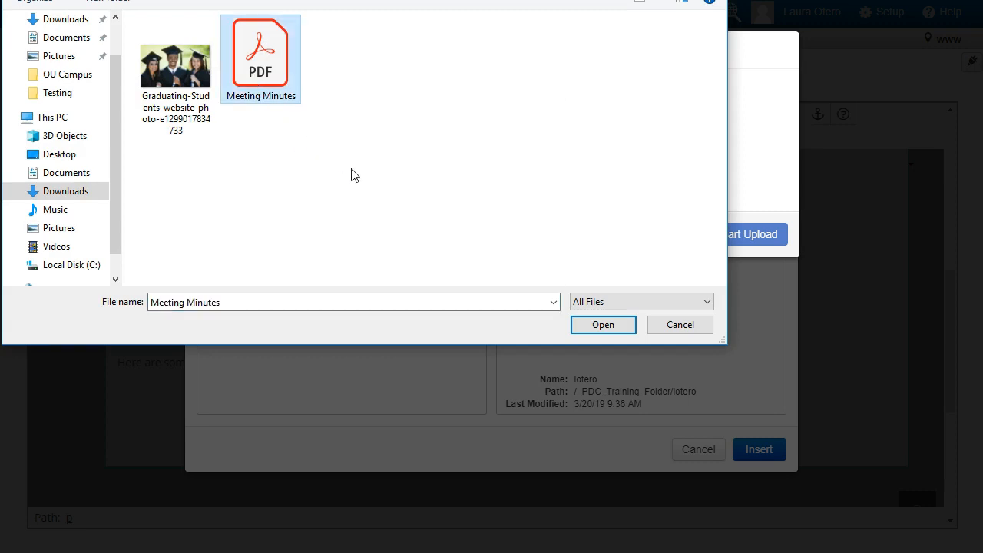
click(604, 325)
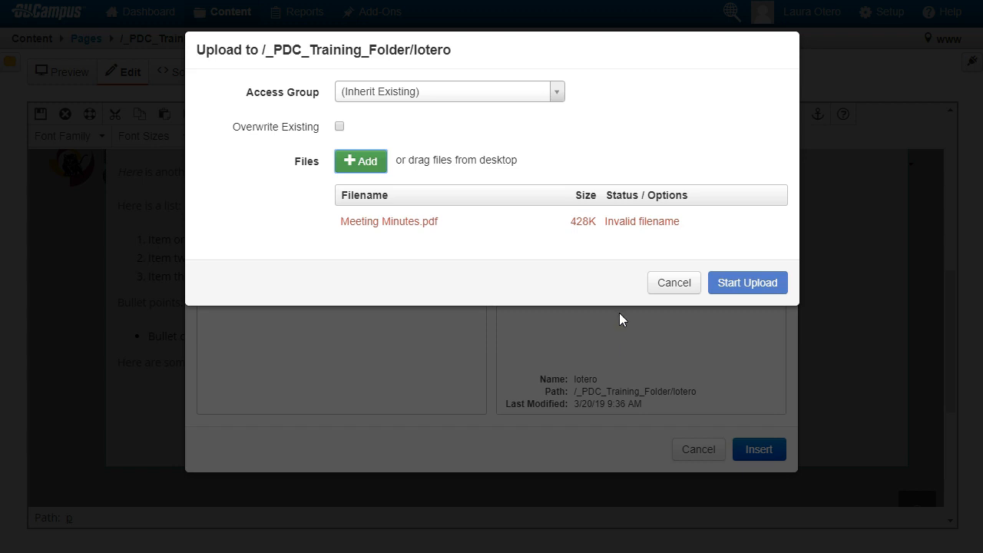
Rename the PDF upload to meeting_minutes and upload it to the lotero folder
mouse_move(592, 223)
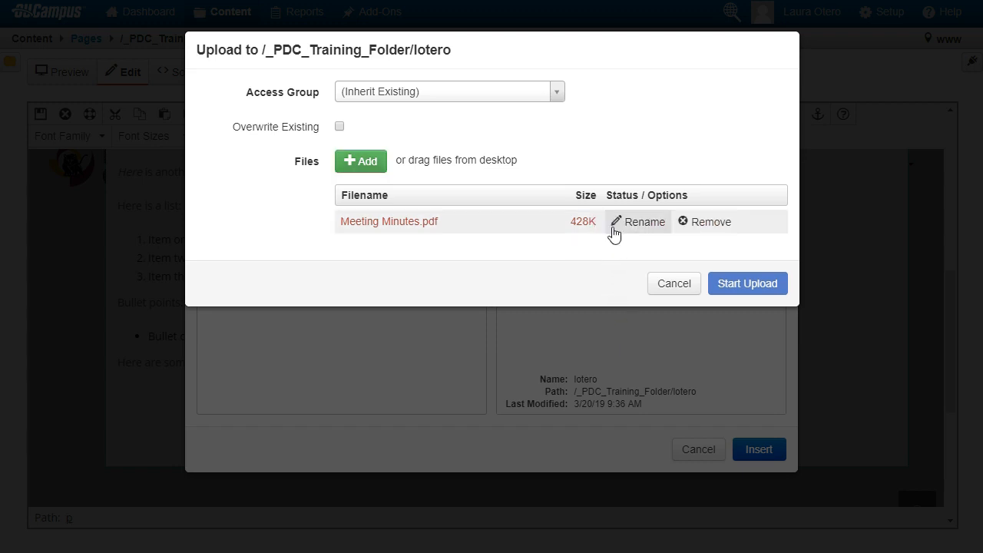
click(624, 226)
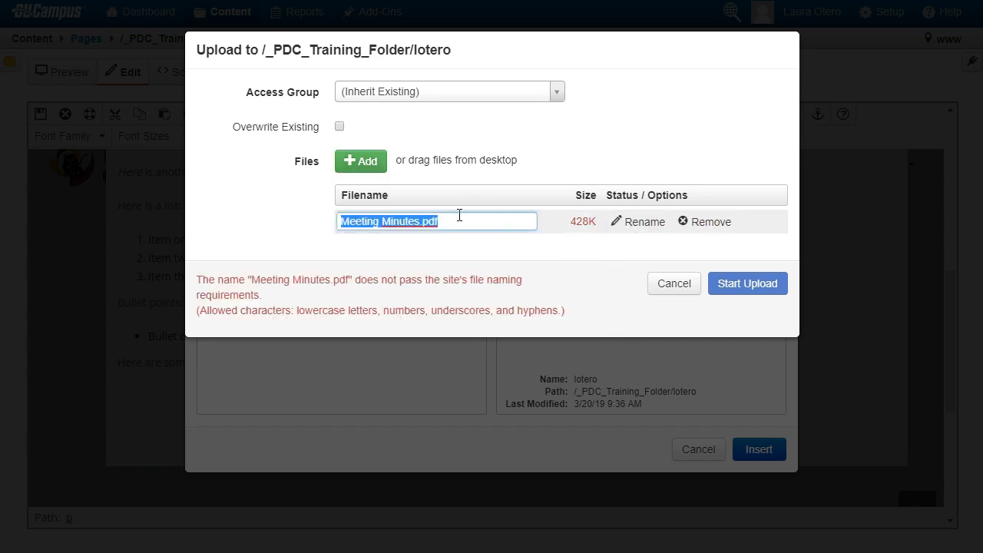
text(meeting_m)
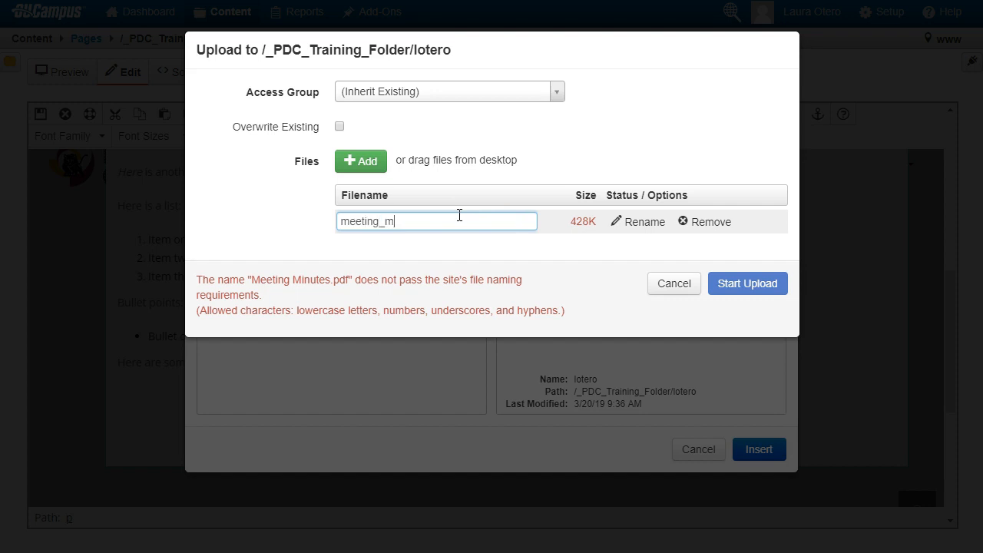
text(inutes)
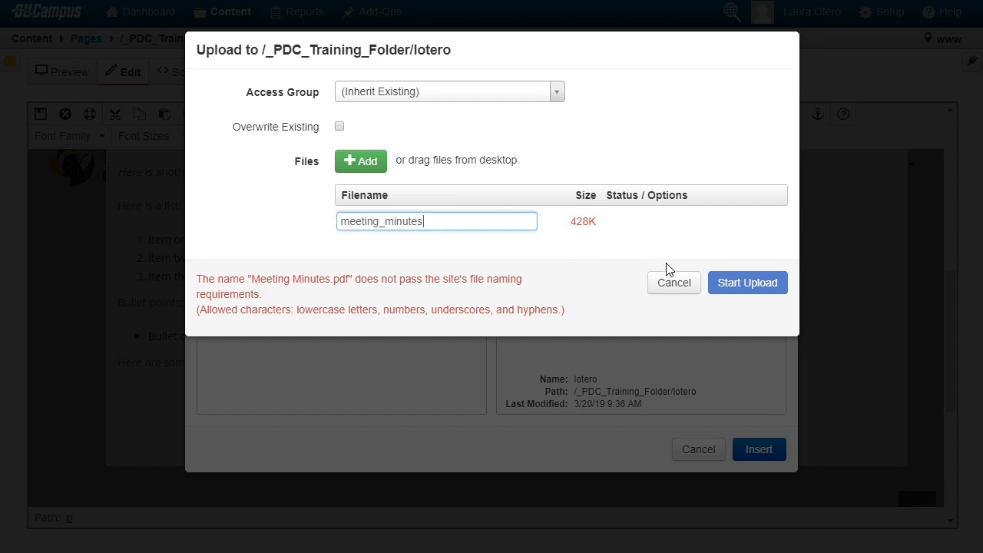
key(Return)
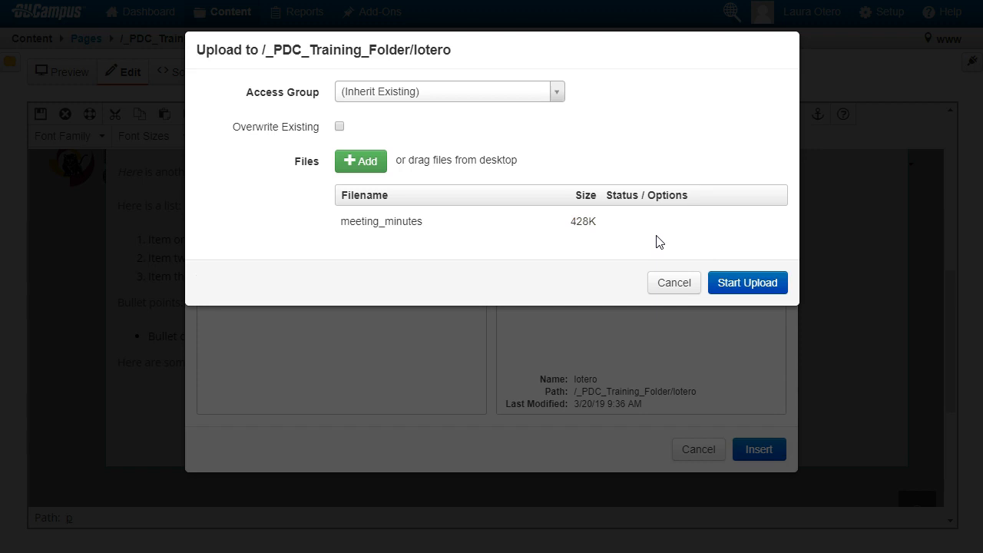
click(735, 283)
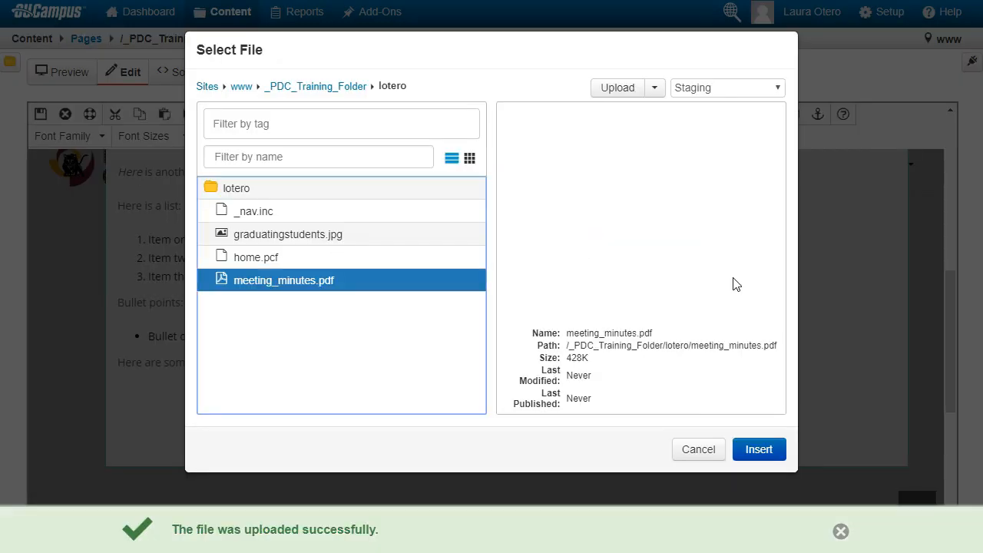
Link "meeting minutes" to meeting_minutes.pdf and save the edited content
click(773, 450)
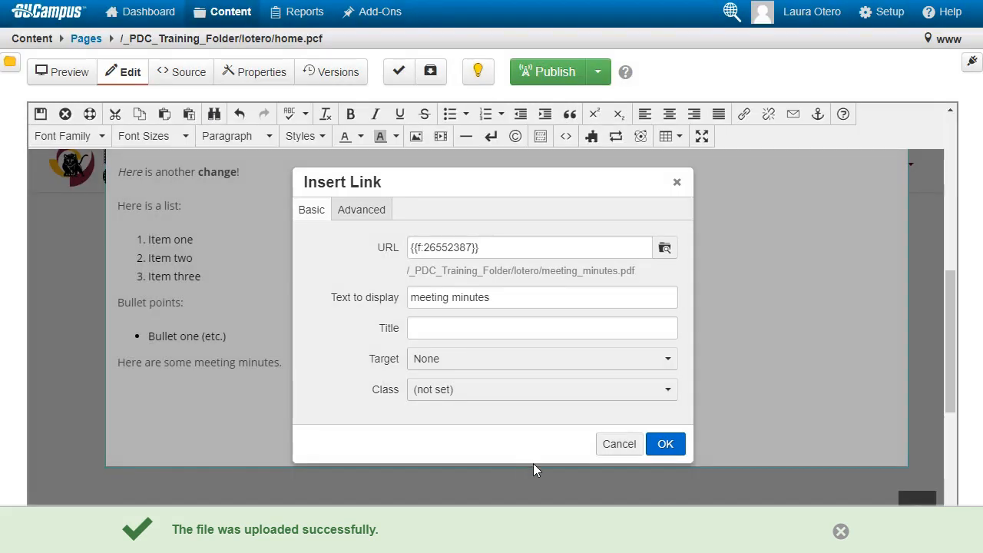
click(668, 452)
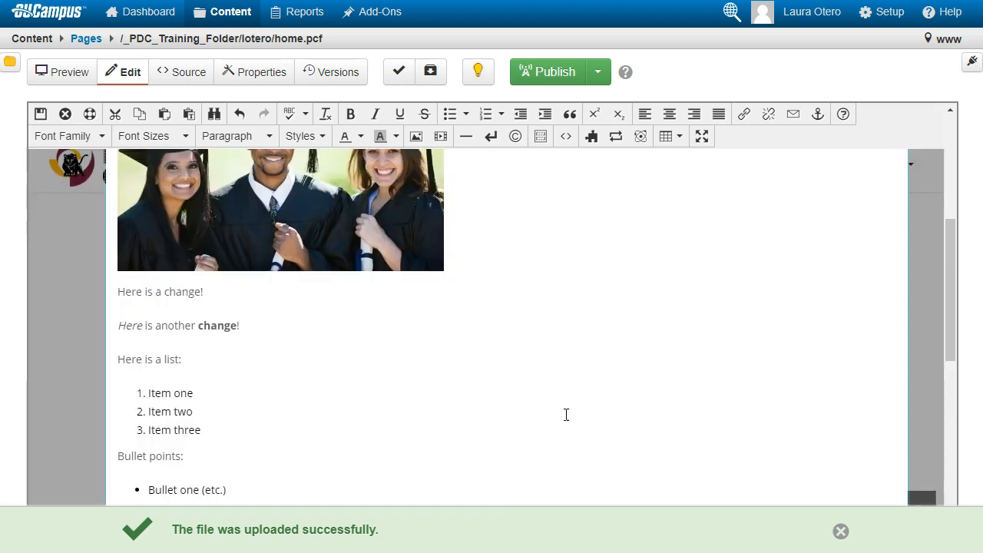
scroll(376, 366, down, 3)
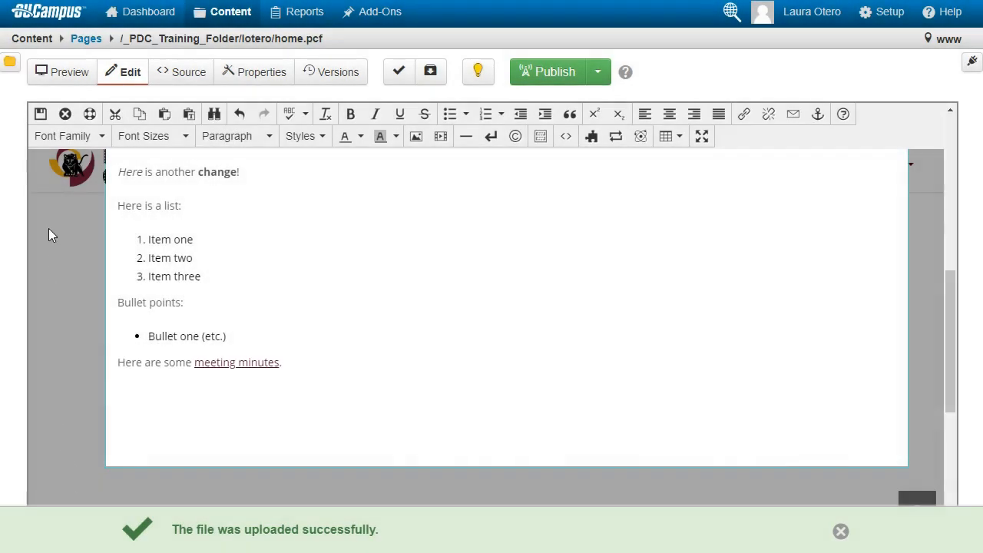
click(41, 113)
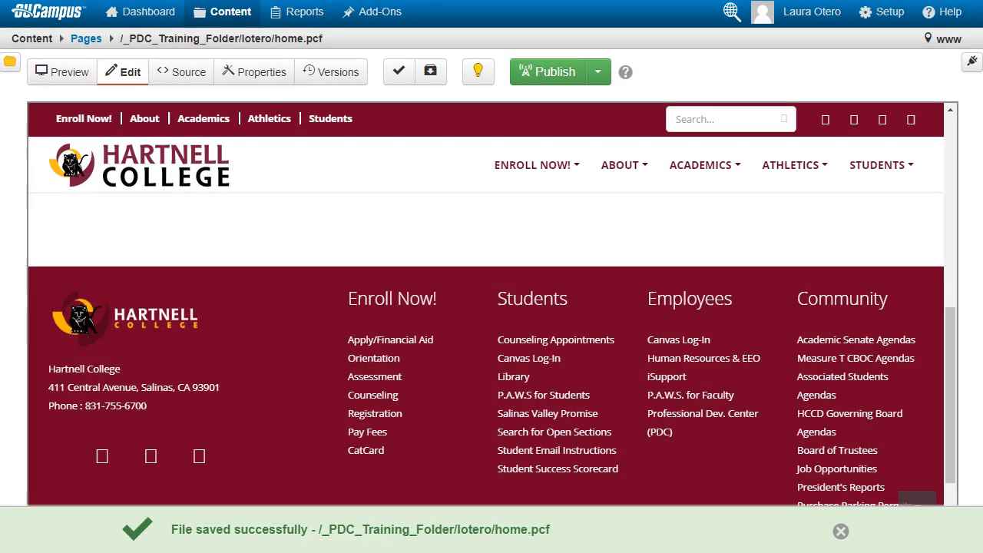